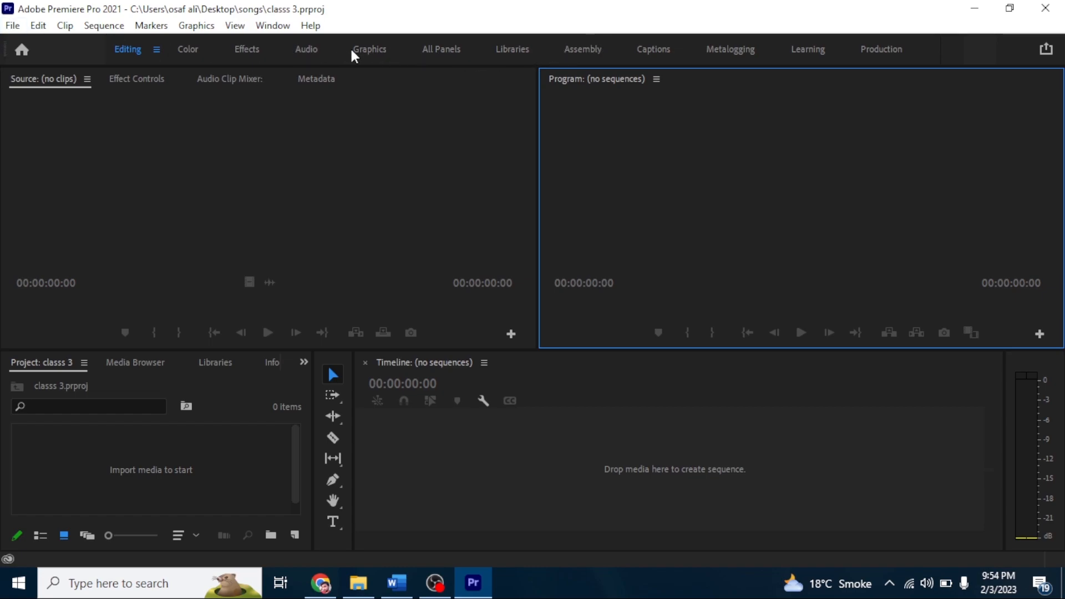
- Examine the panel layouts of the Assembly, Libraries, Captions, Metalogging, Learning and Production workspaces
click(583, 49)
click(524, 50)
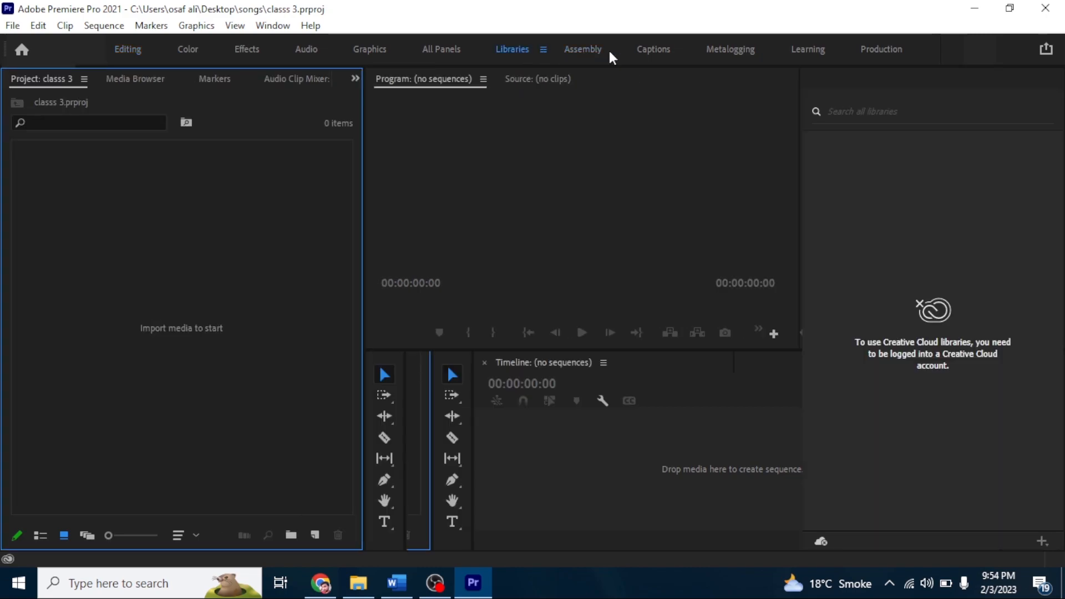
click(653, 50)
click(740, 49)
click(805, 50)
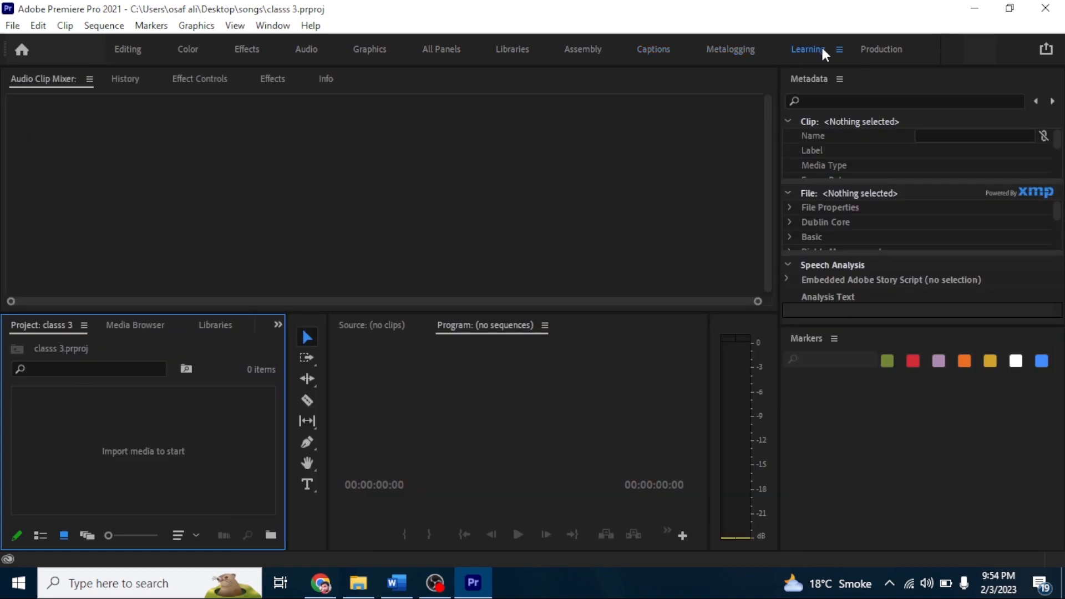
click(869, 57)
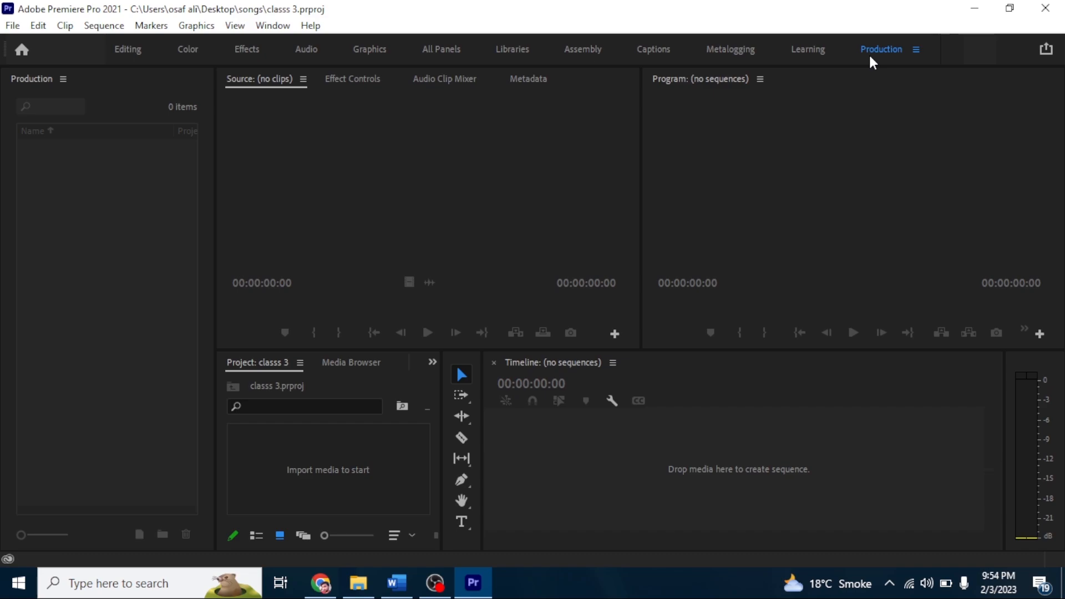
key(shift+1)
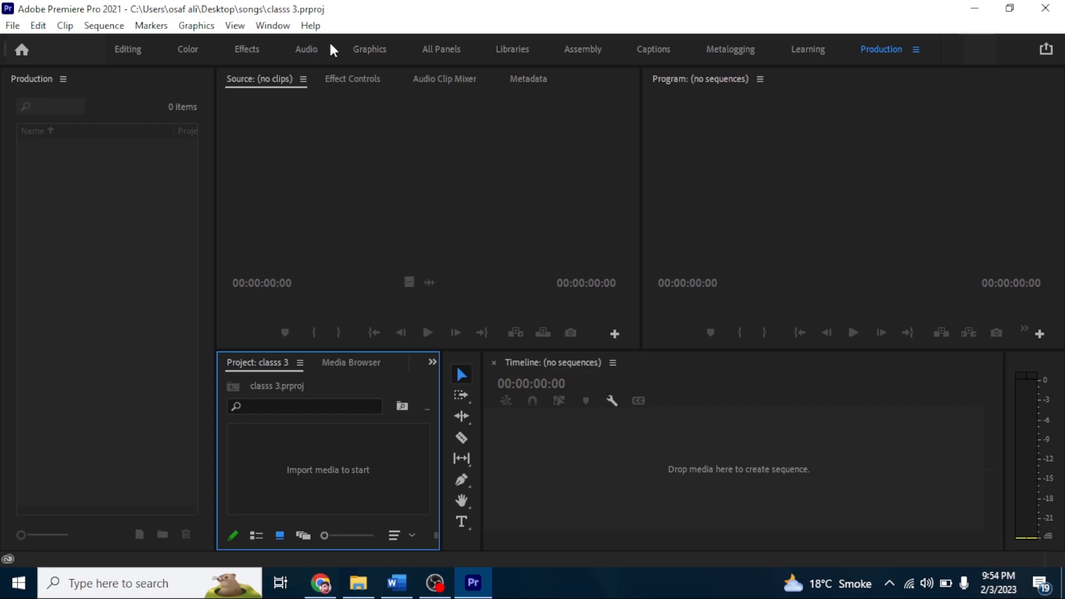
- Return to the Editing workspace and make the Project panel active
click(439, 48)
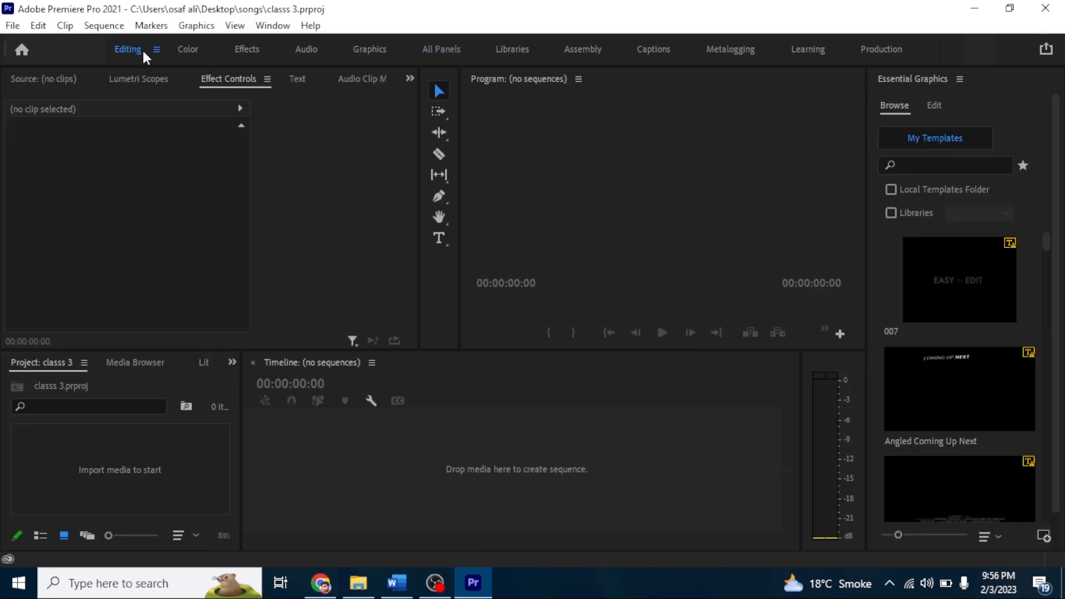
click(133, 48)
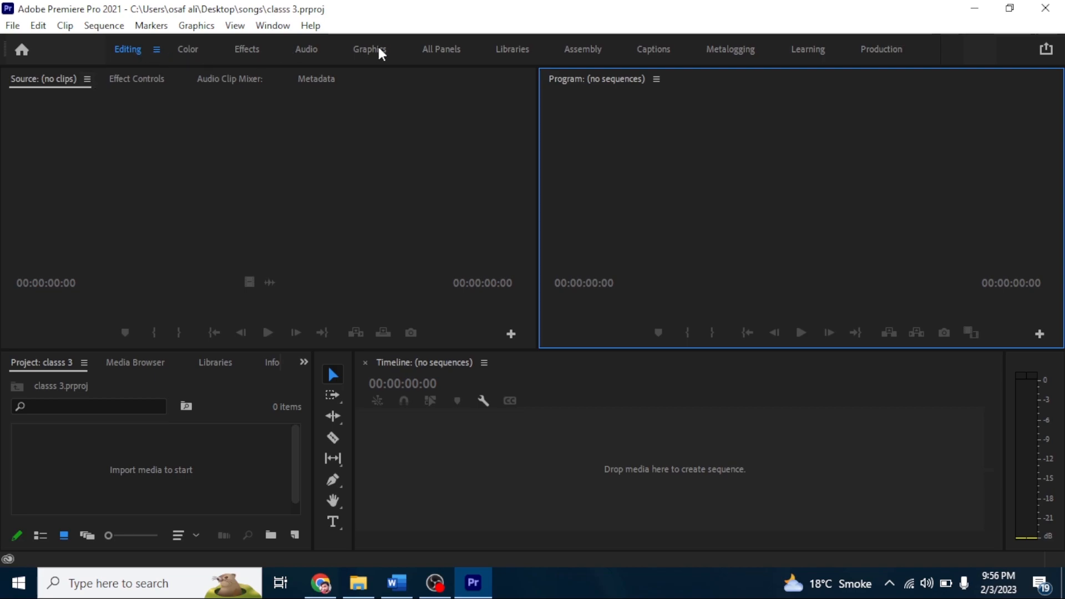
key(shift+1)
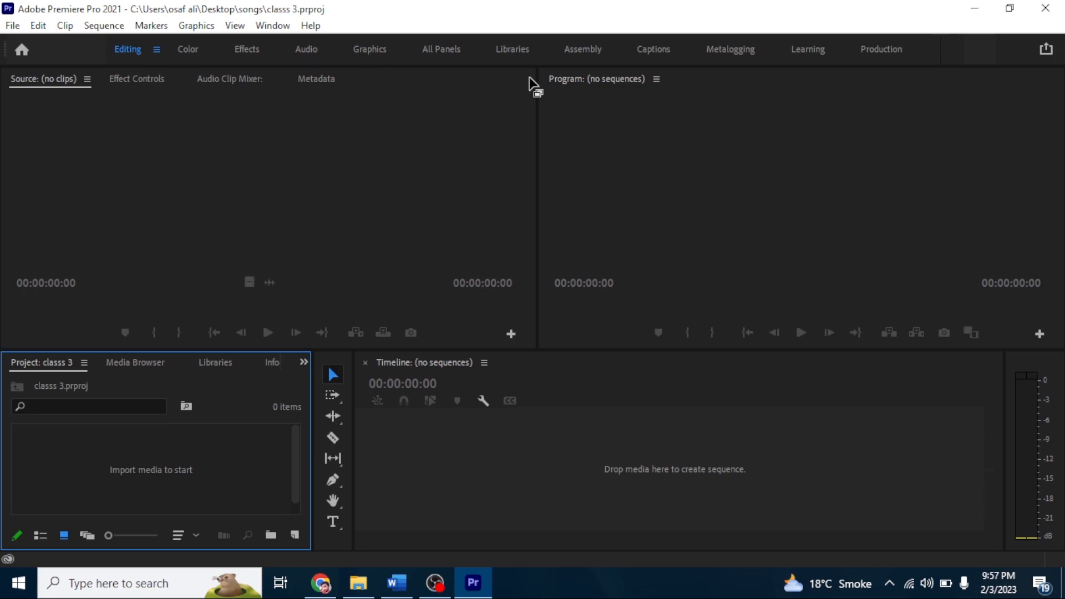
- Edit the workspace list so that Production, Learning and Metalogging are placed under Do Not Show
click(157, 50)
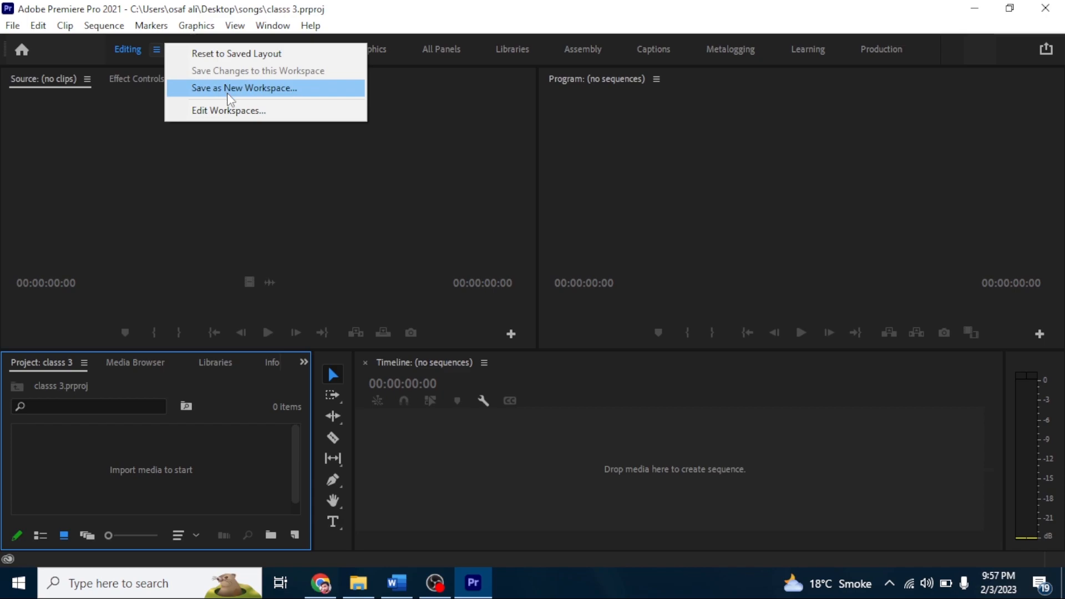
click(251, 118)
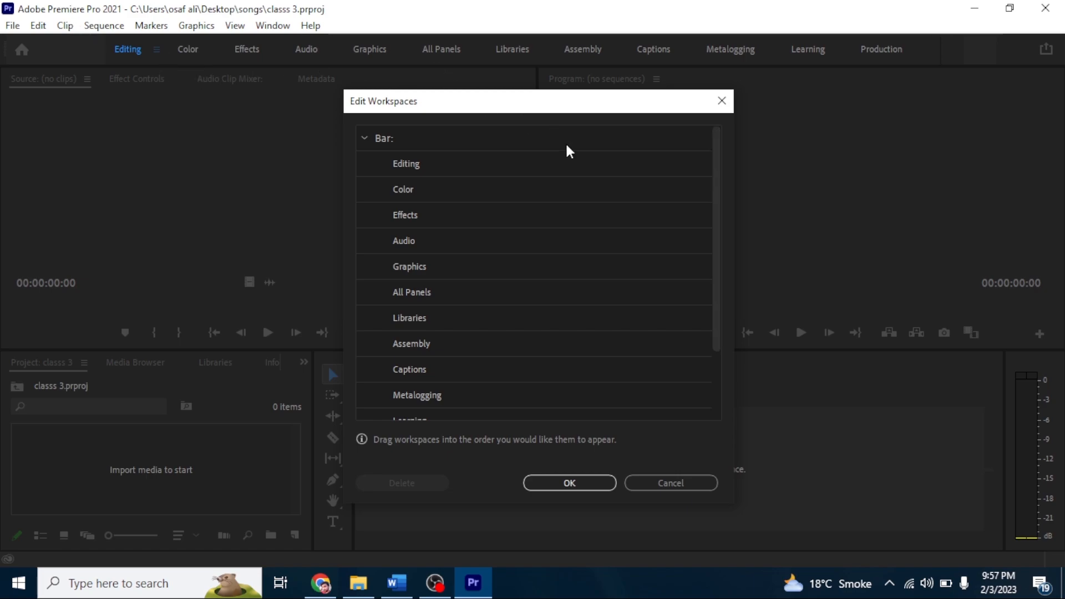
drag(714, 232, 719, 330)
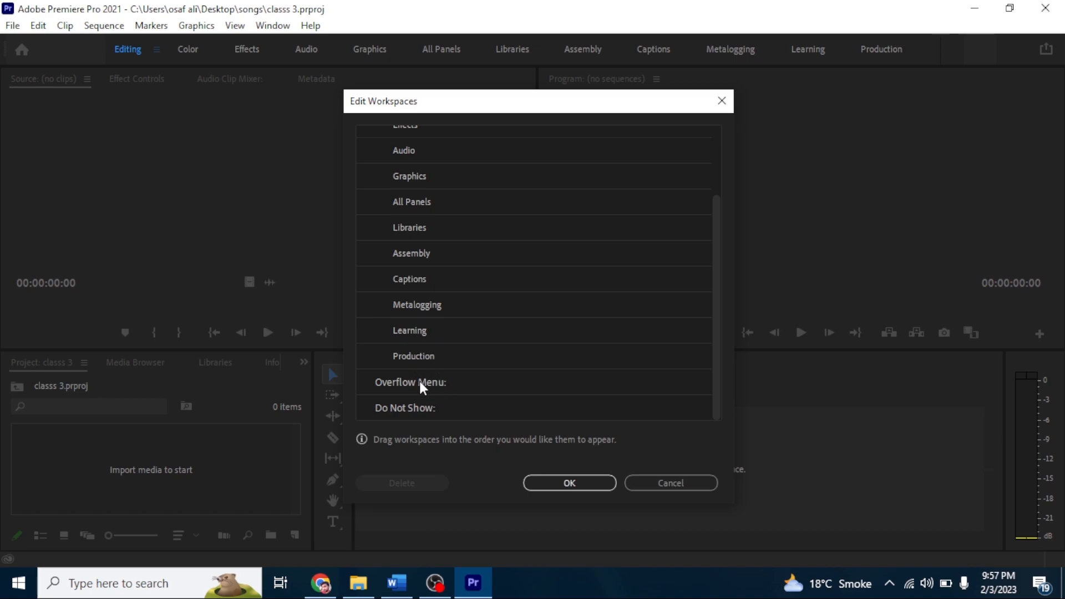
drag(420, 358, 431, 406)
drag(421, 330, 439, 409)
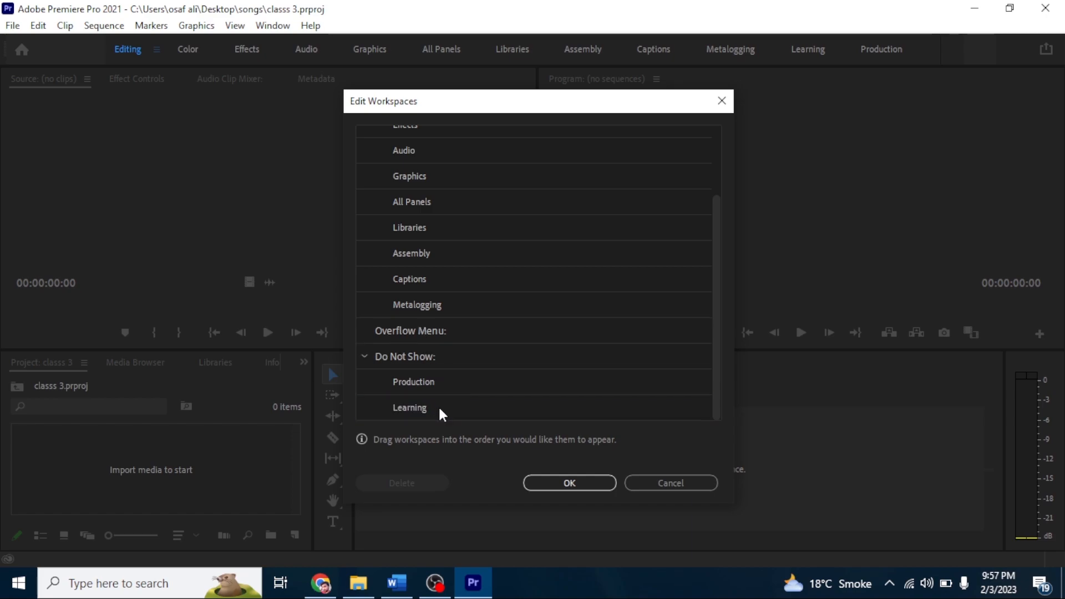
drag(412, 305, 437, 402)
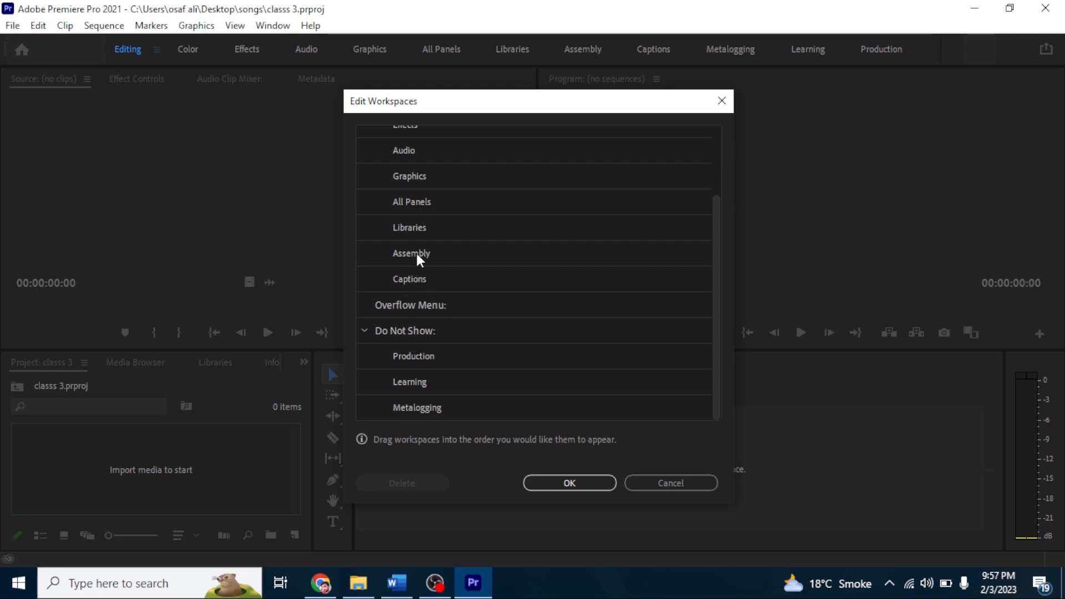
- Place the Captions, Assembly, Libraries and All Panels workspaces under Do Not Show as well and apply the list
drag(418, 279, 440, 384)
drag(415, 252, 443, 382)
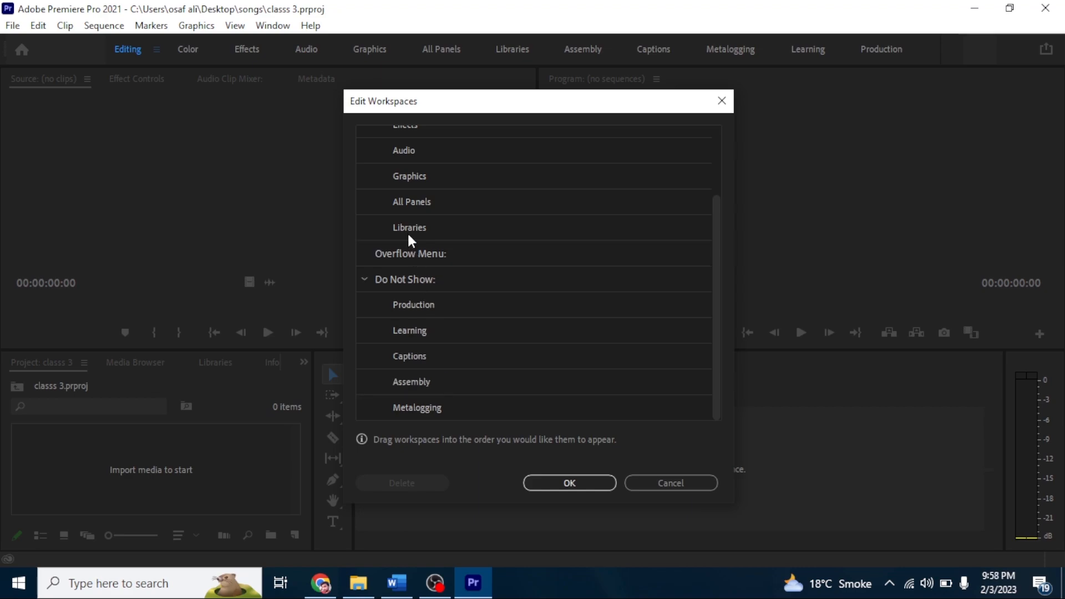
drag(407, 227, 437, 385)
drag(409, 204, 438, 397)
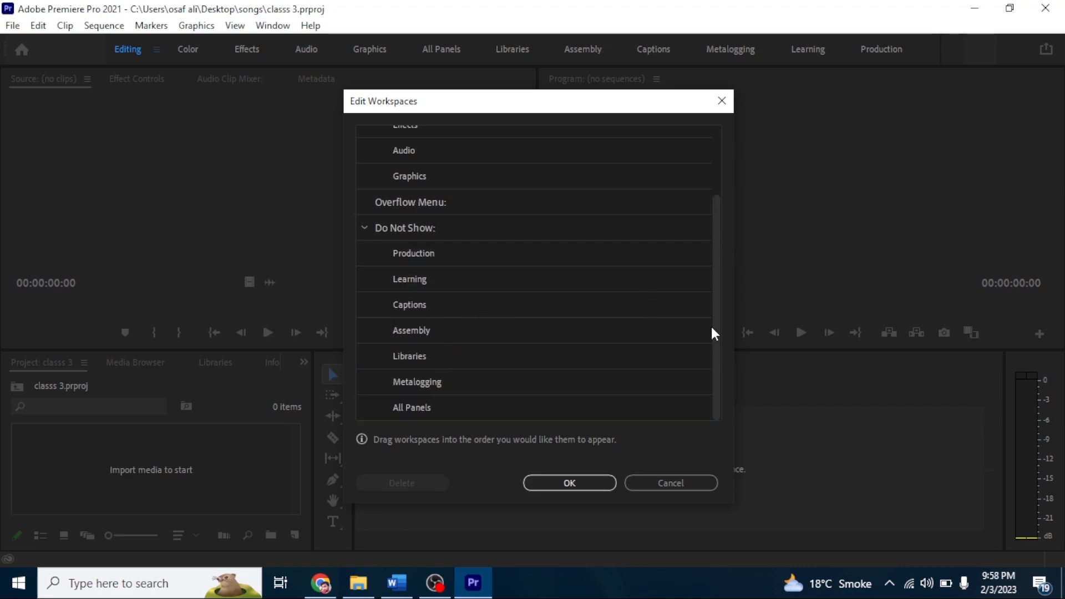
drag(714, 325, 701, 237)
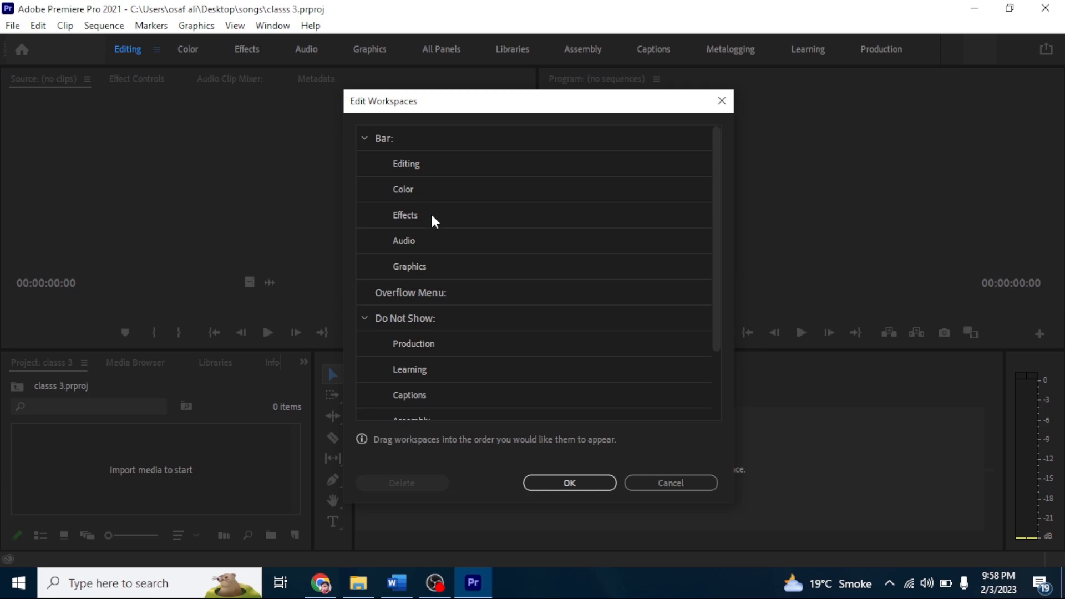
click(575, 486)
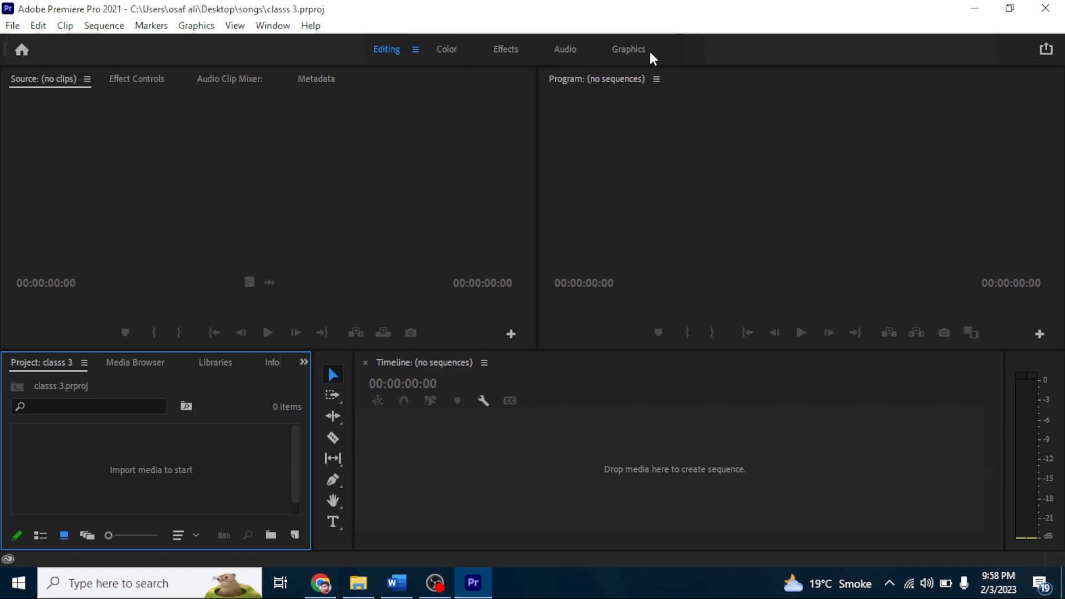
- Reopen the workspace list for editing and restore Production and Learning to the Bar group below Graphics
click(417, 49)
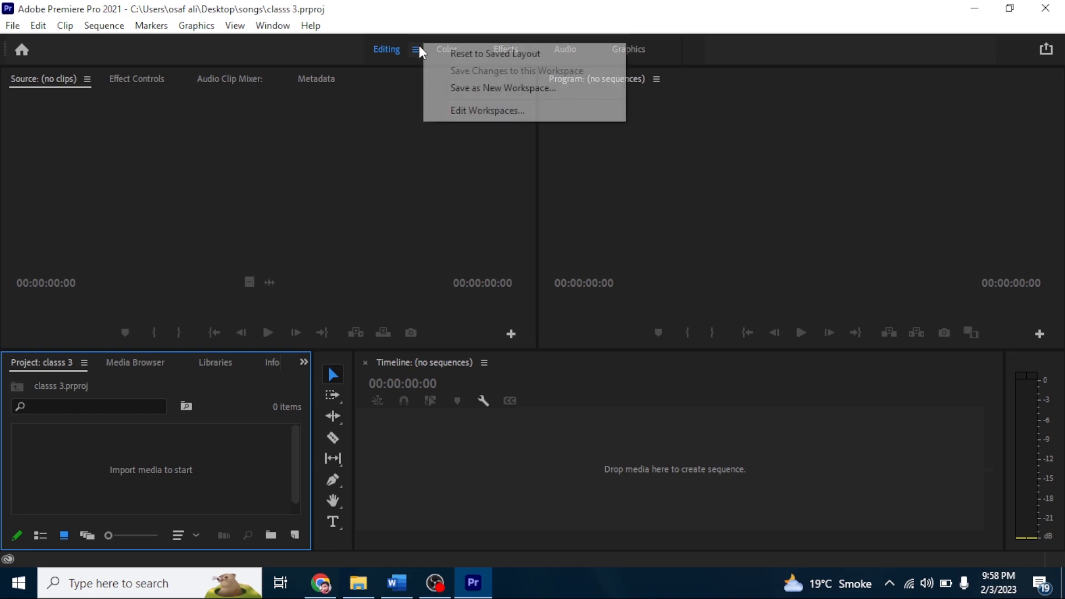
click(496, 111)
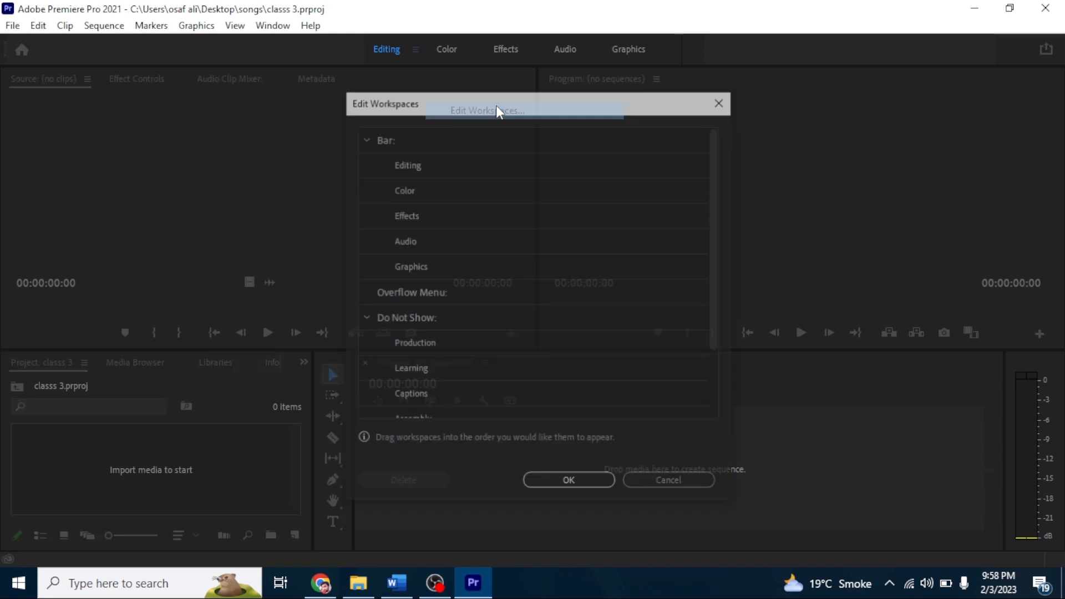
drag(717, 268, 705, 304)
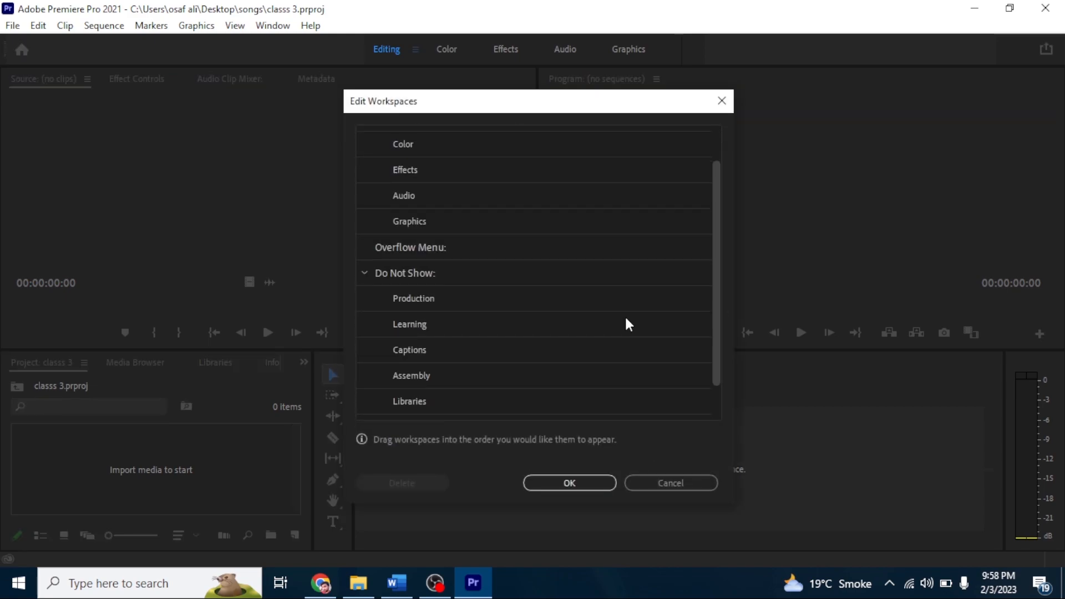
drag(417, 301, 419, 229)
drag(430, 323, 424, 253)
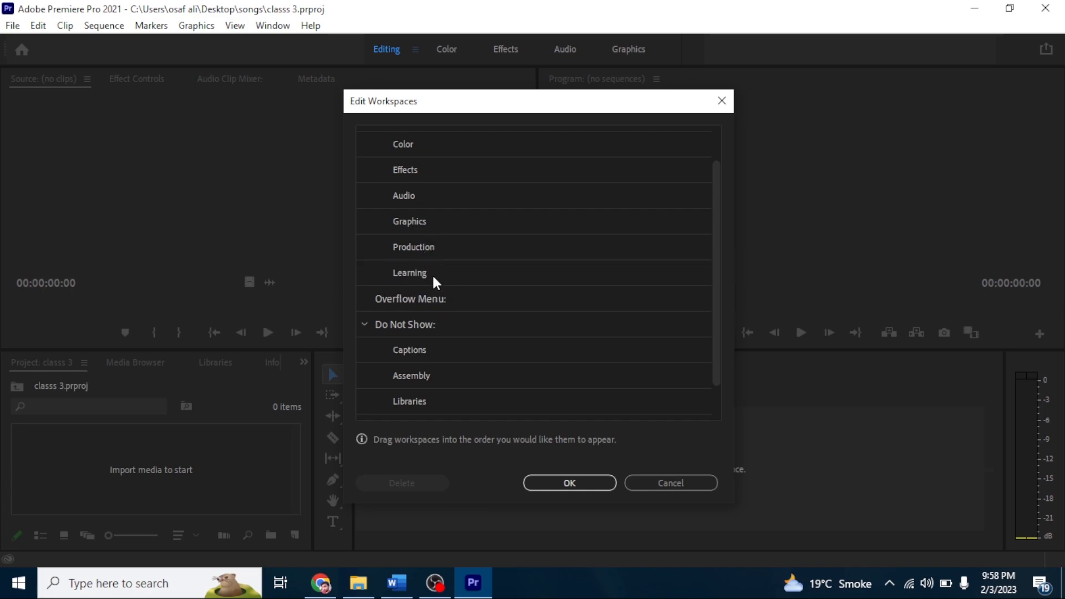
- Put Learning and Production back under Do Not Show and apply the workspace list
drag(423, 277, 421, 390)
drag(409, 251, 427, 359)
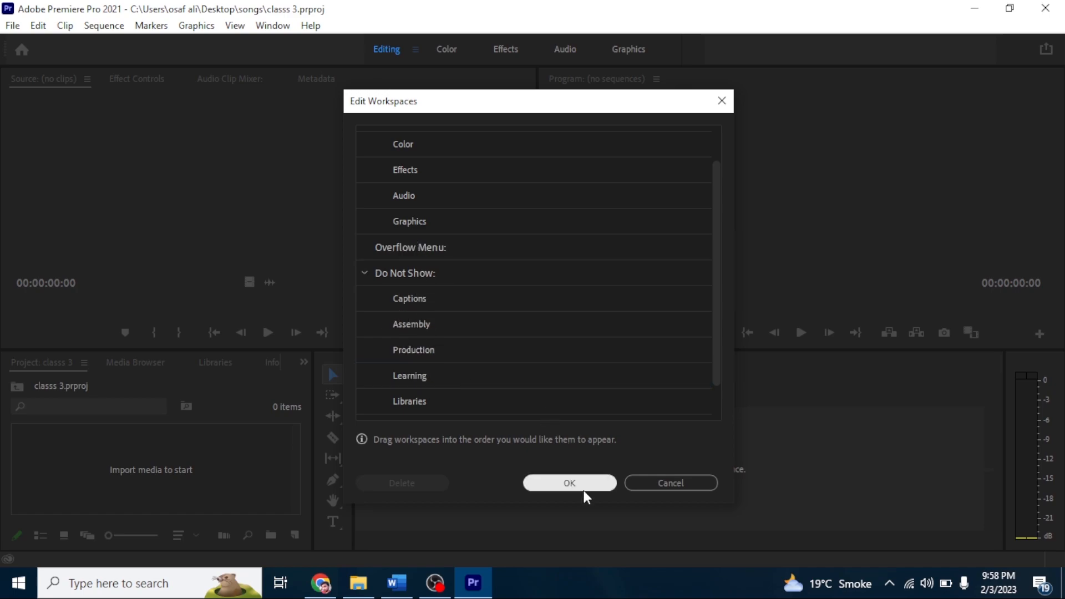
click(568, 476)
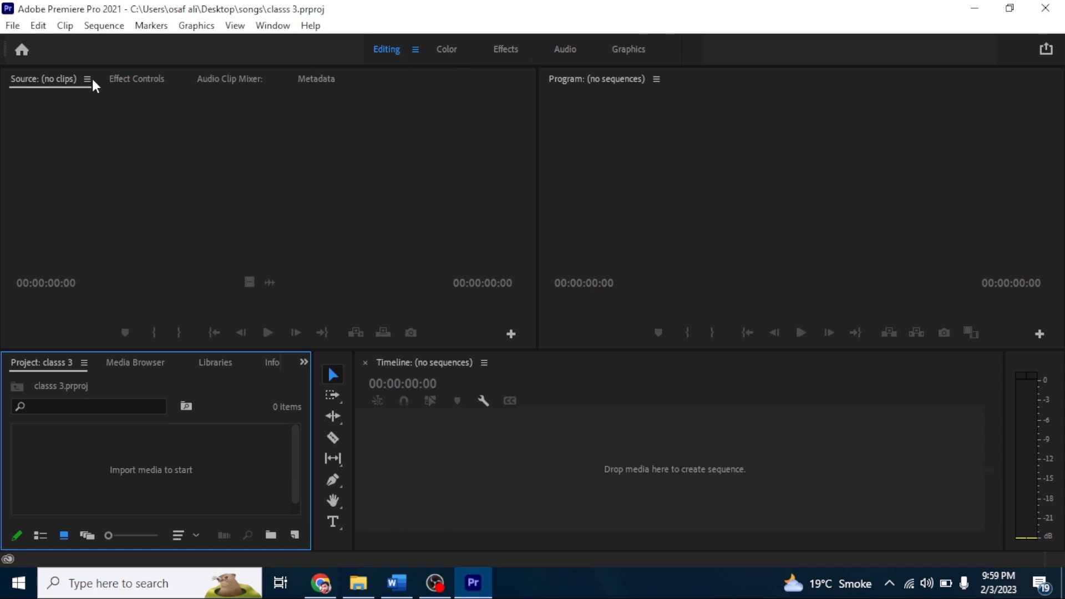
- Compare the Color and Editing workspace layouts by switching between them, finishing in Editing
click(448, 51)
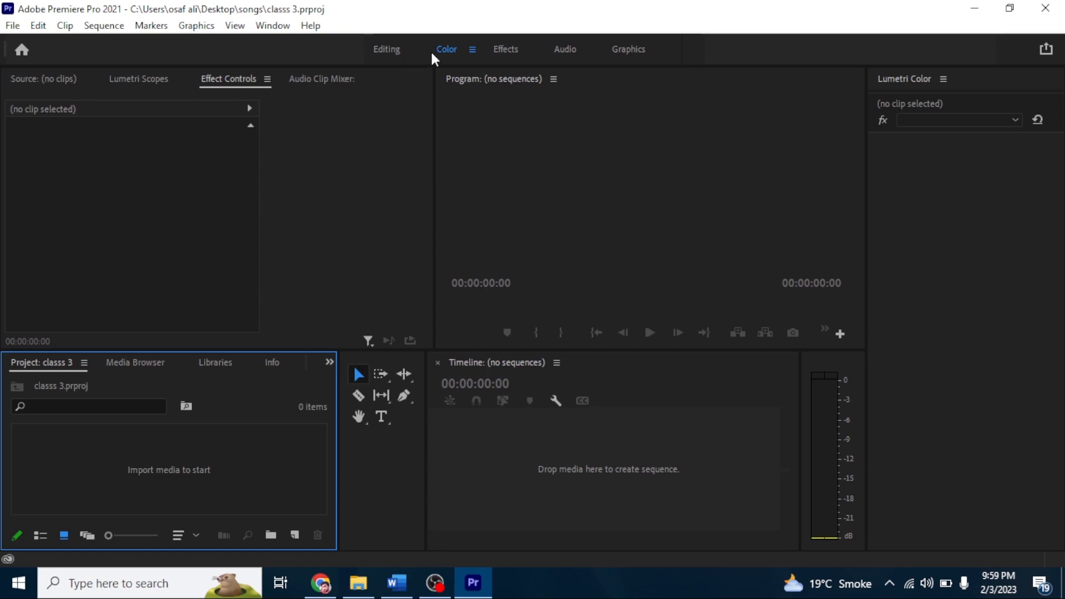
click(394, 44)
click(452, 51)
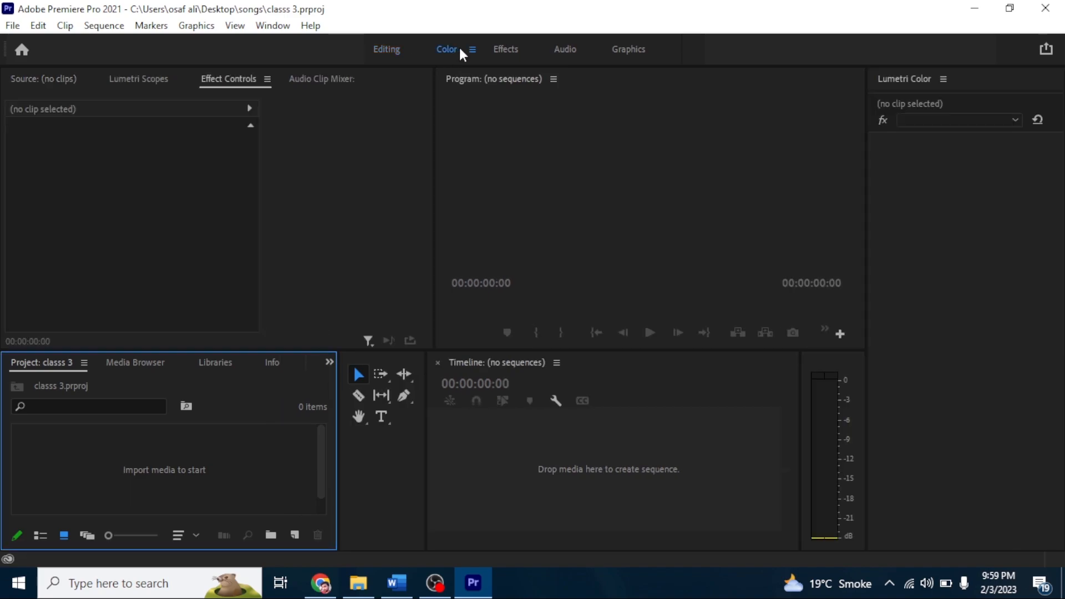
click(399, 55)
click(457, 49)
click(385, 48)
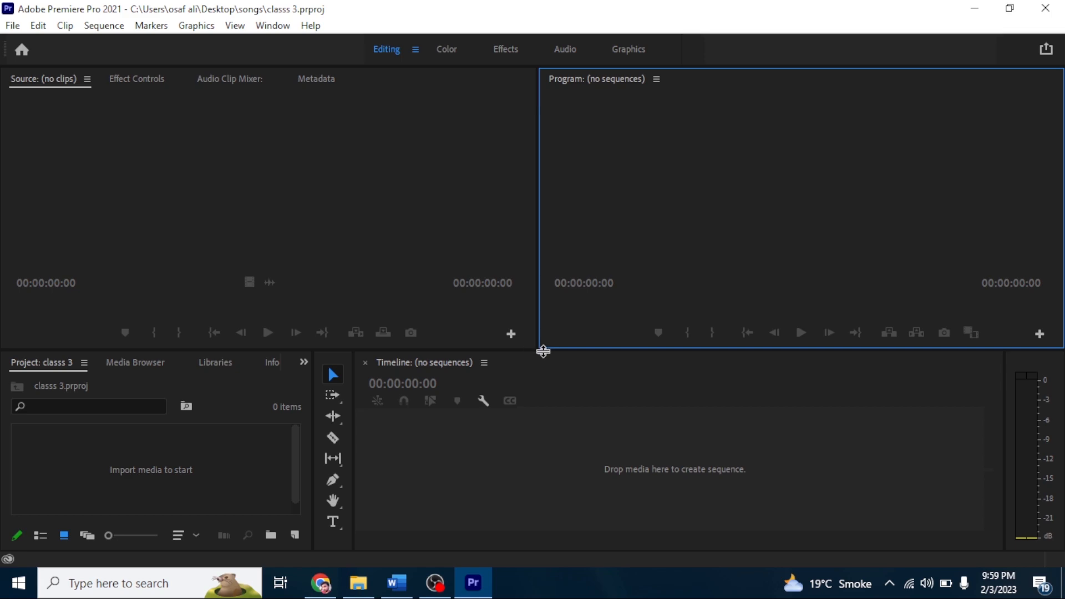
- Widen the Program monitor and the Timeline by shrinking the Source monitor and Project panel to narrow strips
drag(537, 348, 7, 325)
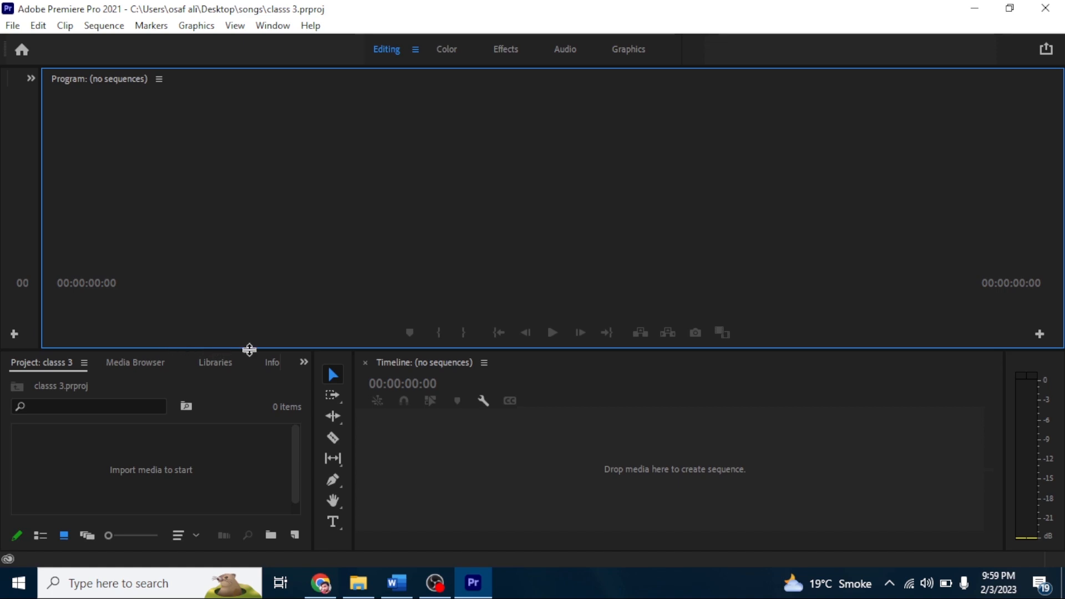
click(434, 438)
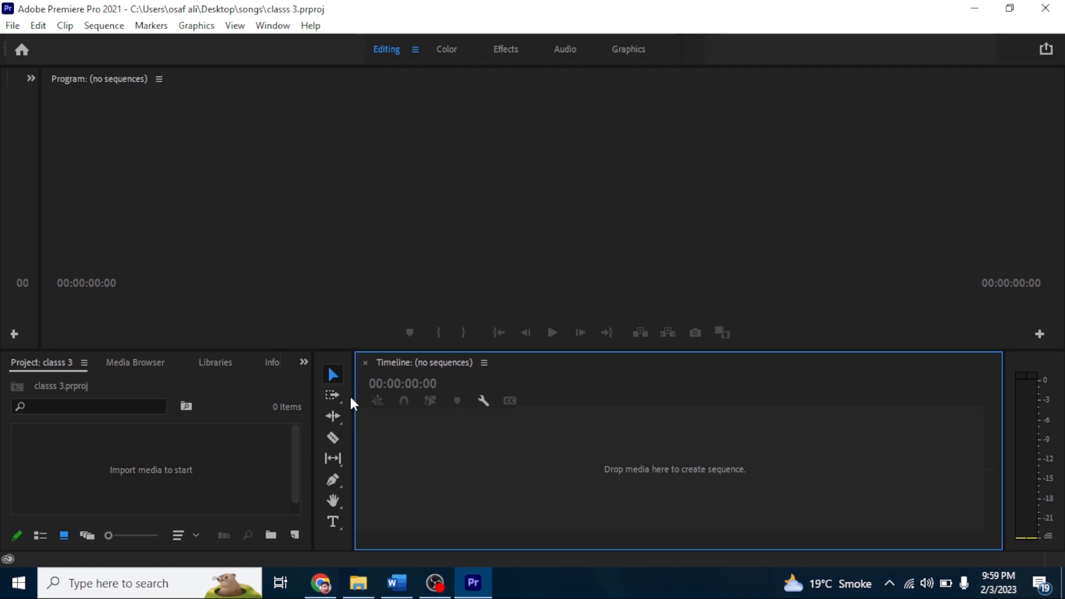
drag(352, 398, 64, 409)
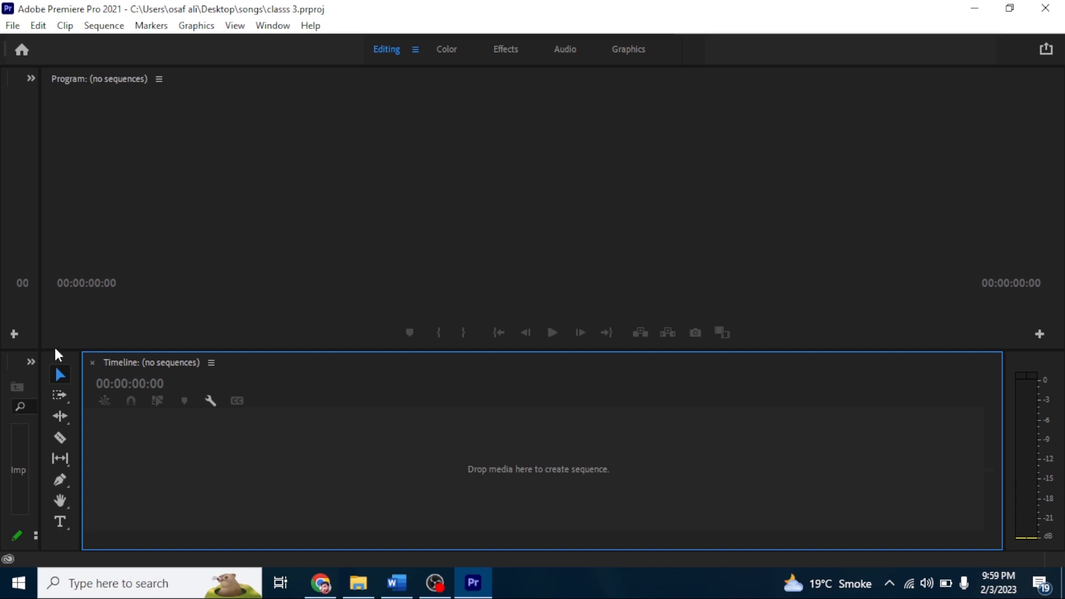
- Enlarge the Source monitor across most of the window's width and open its Button Editor
drag(38, 281, 443, 340)
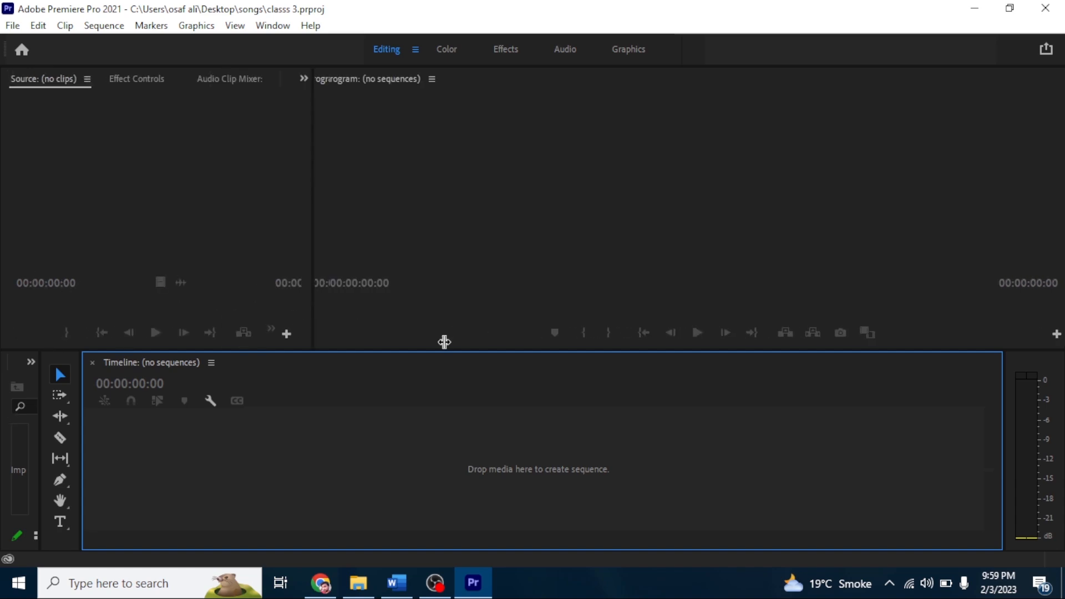
click(418, 334)
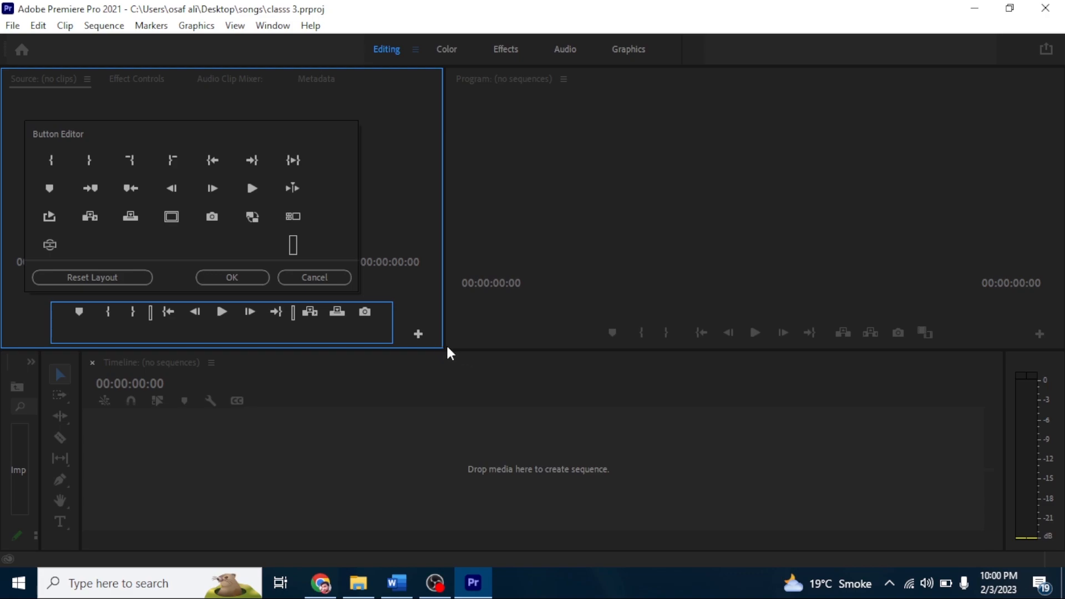
drag(444, 340, 1005, 345)
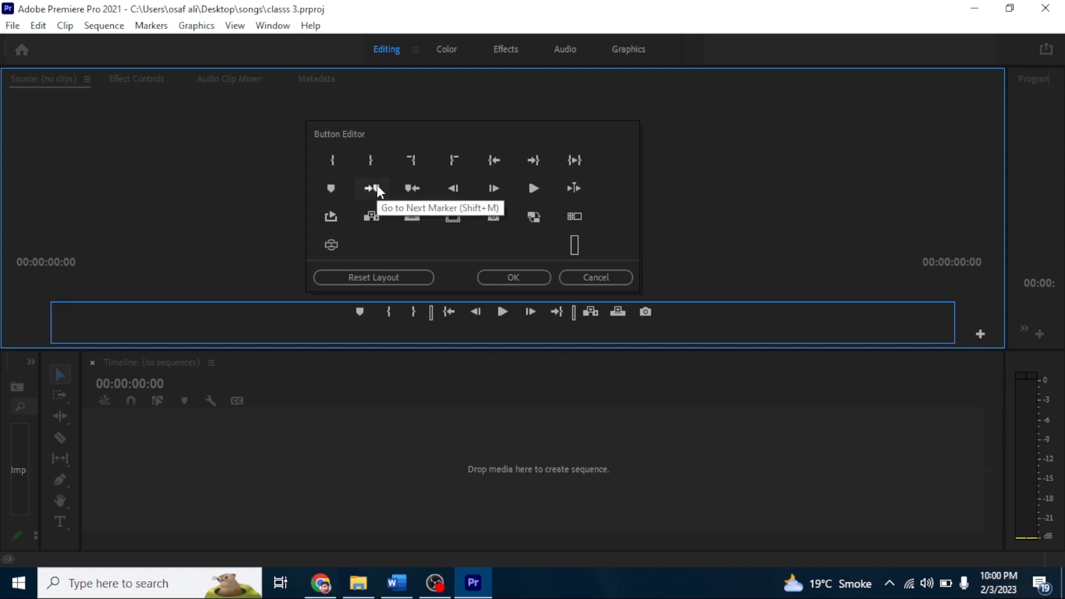
- Reset the Editing workspace to its saved layout
click(286, 27)
mouse_move(344, 44)
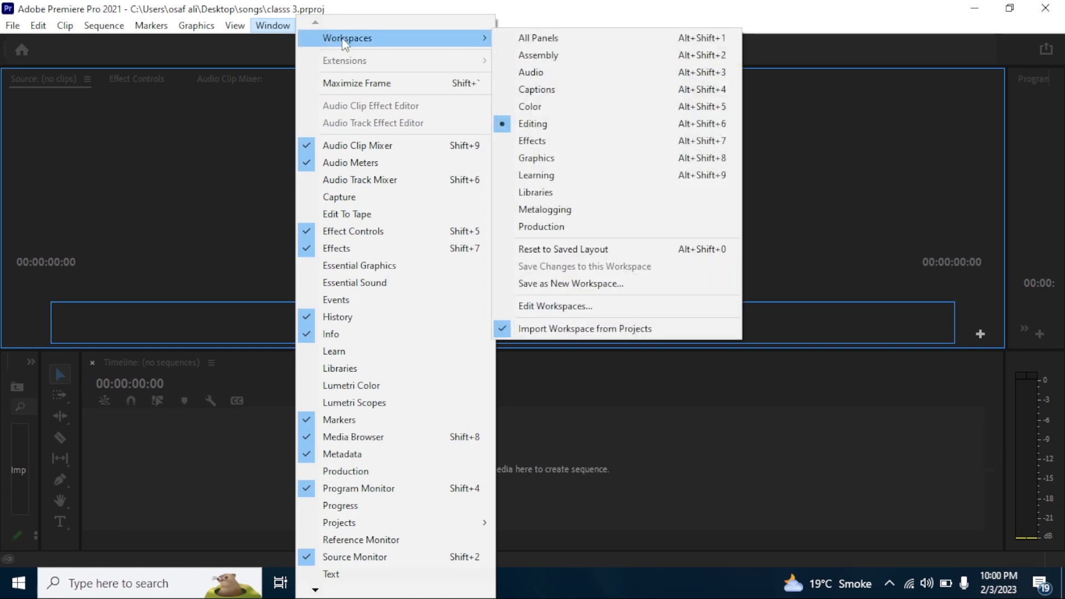
click(605, 254)
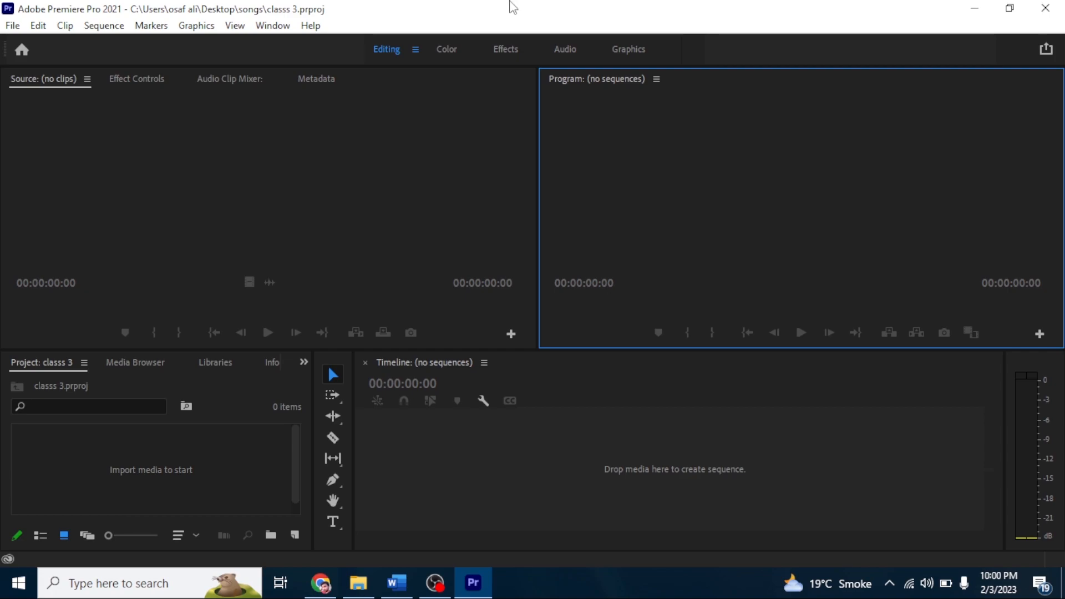
click(13, 26)
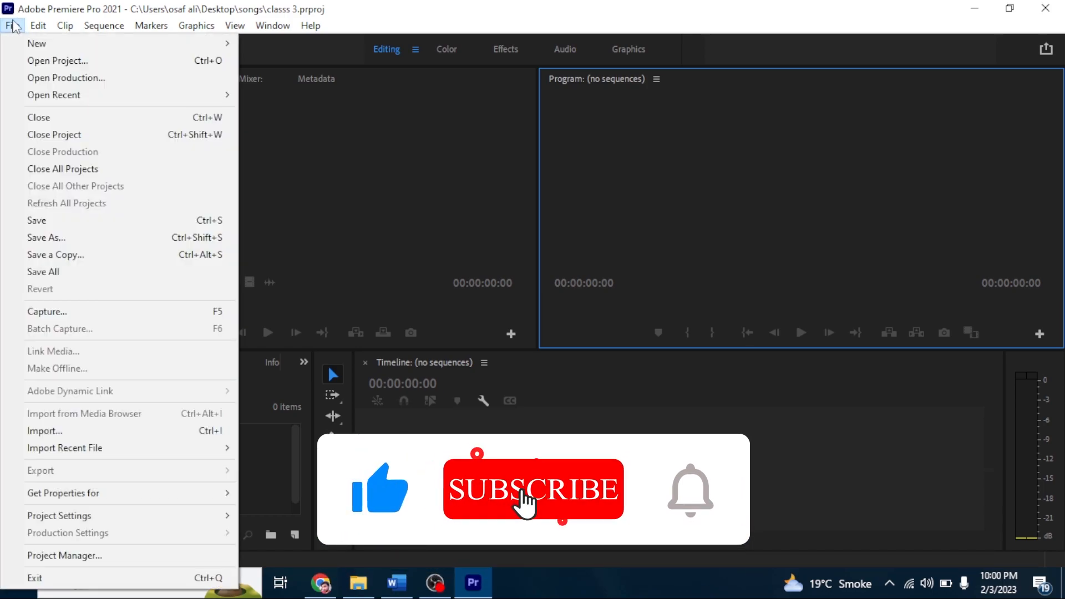
click(65, 25)
click(39, 25)
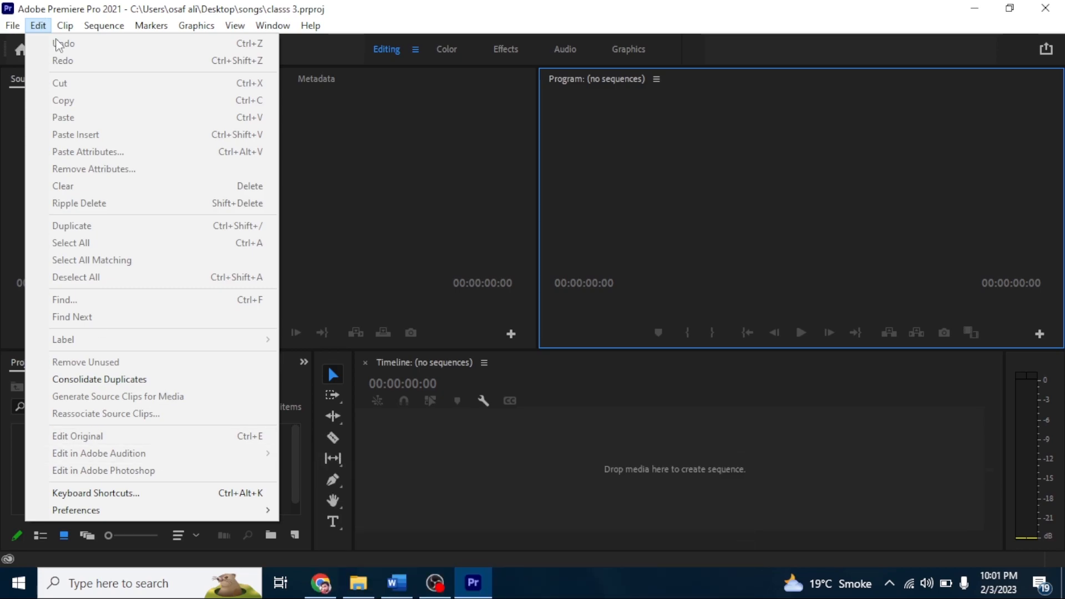
- Review the Keyboard Shortcuts window, inspect the shortcut assigned to Track Select Backward Tool, and close it without changes
click(114, 495)
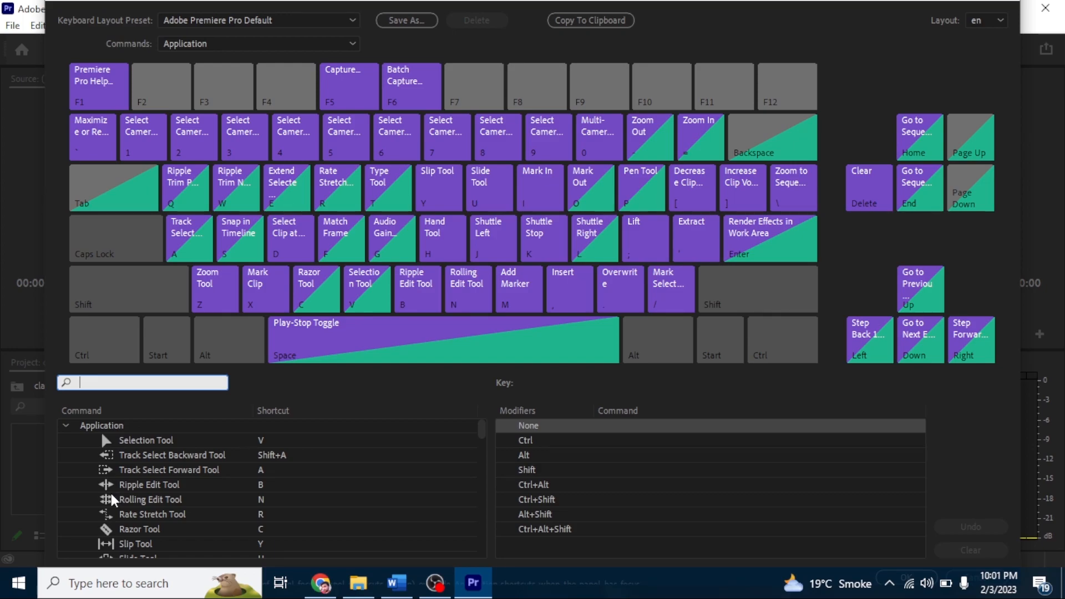
click(271, 455)
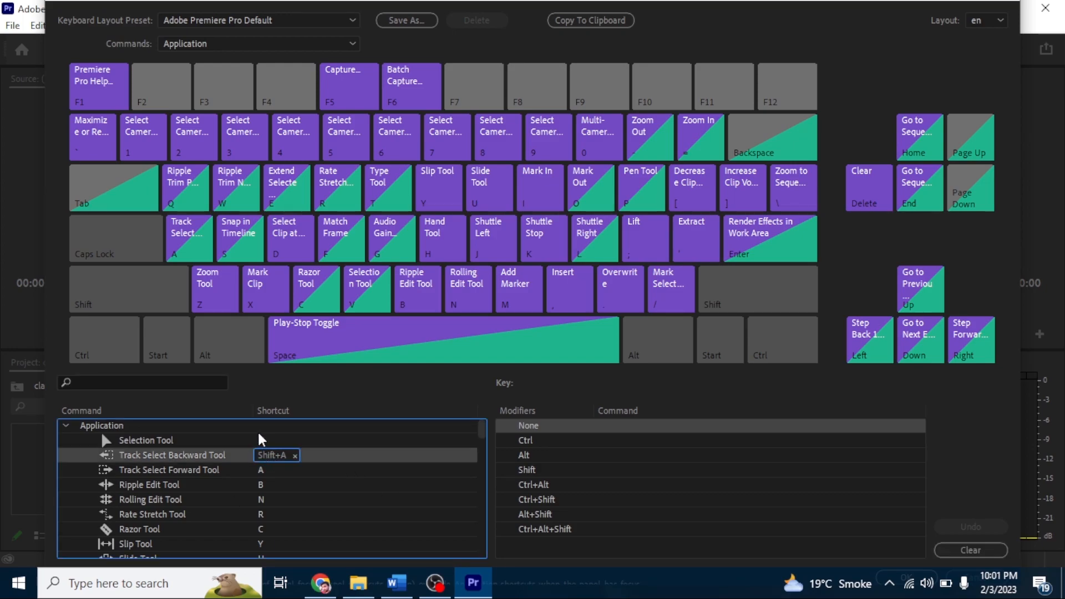
key(Escape)
click(263, 459)
key(Tab)
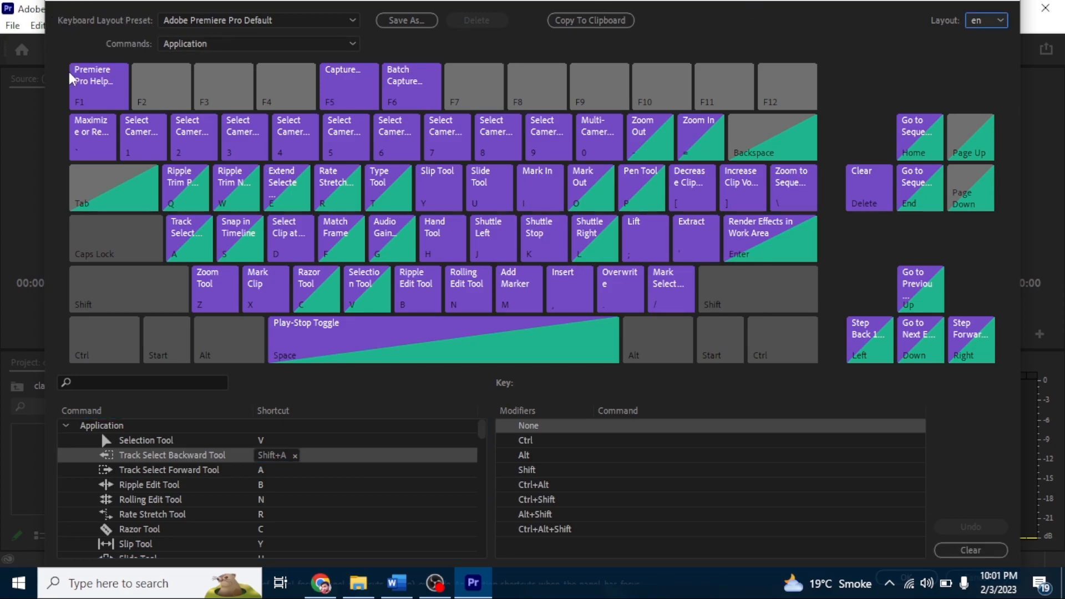
key(Escape)
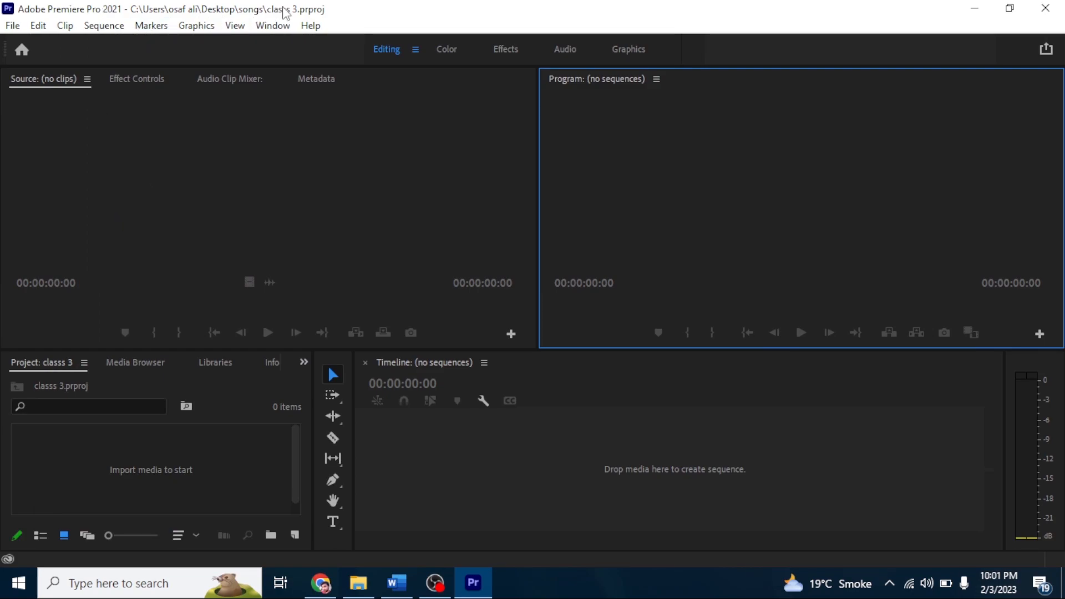
- Look through the list of panels that can be shown or hidden in the workspace, leaving the selection as it is
click(278, 25)
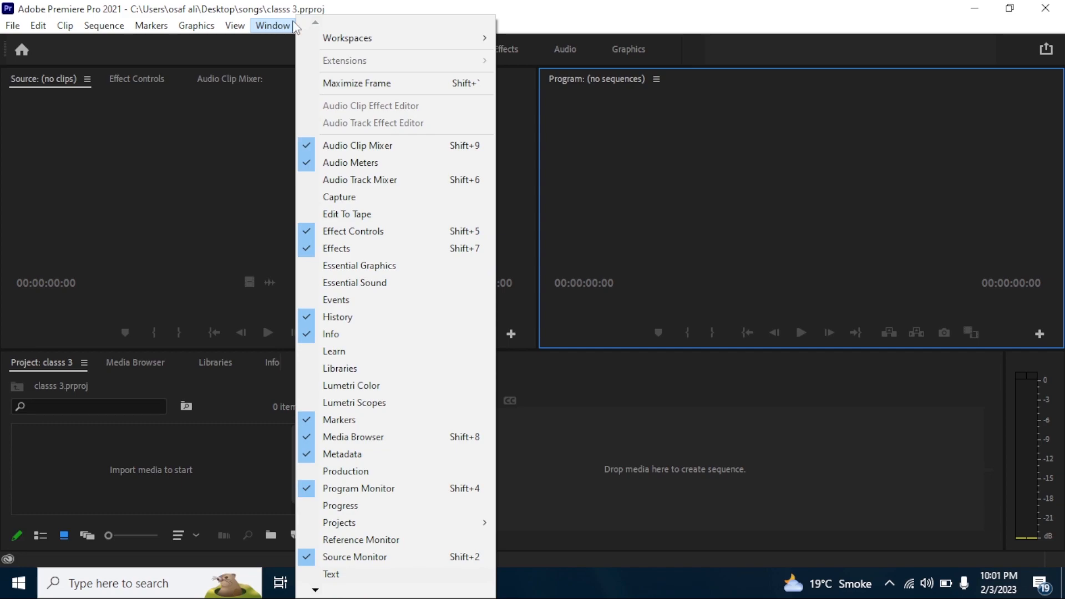
mouse_move(347, 38)
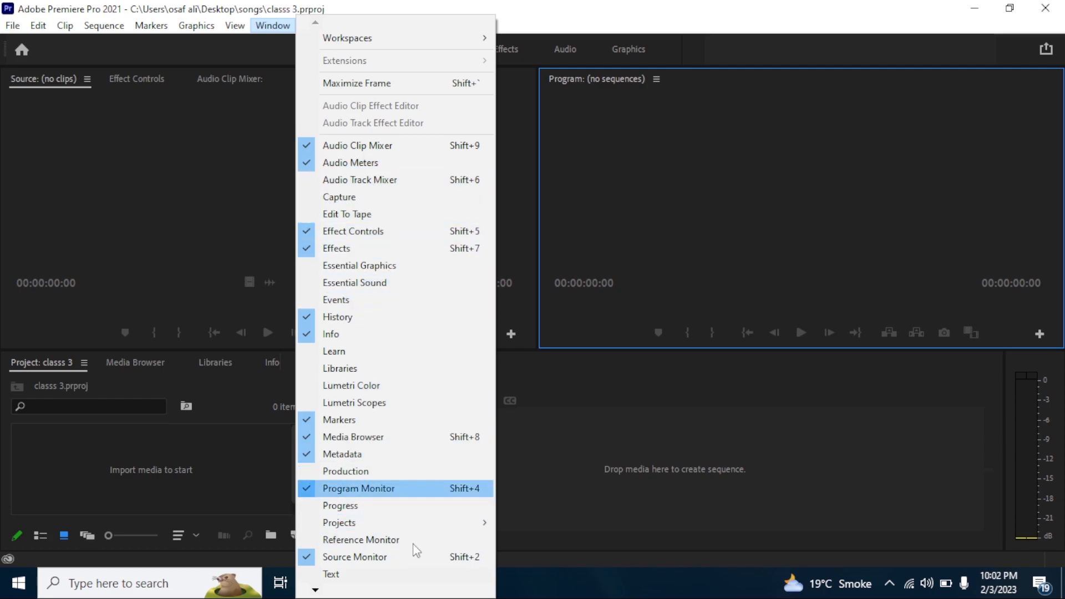
click(251, 198)
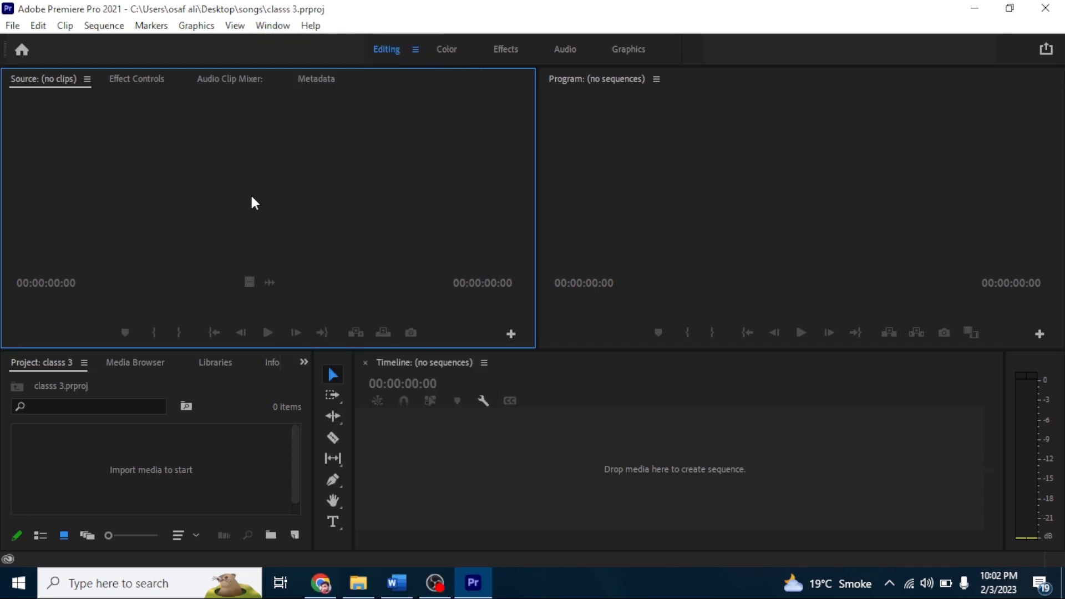
- Compare the Color, Effects, Audio and Graphics workspace layouts by switching through them, finishing in Color
click(451, 49)
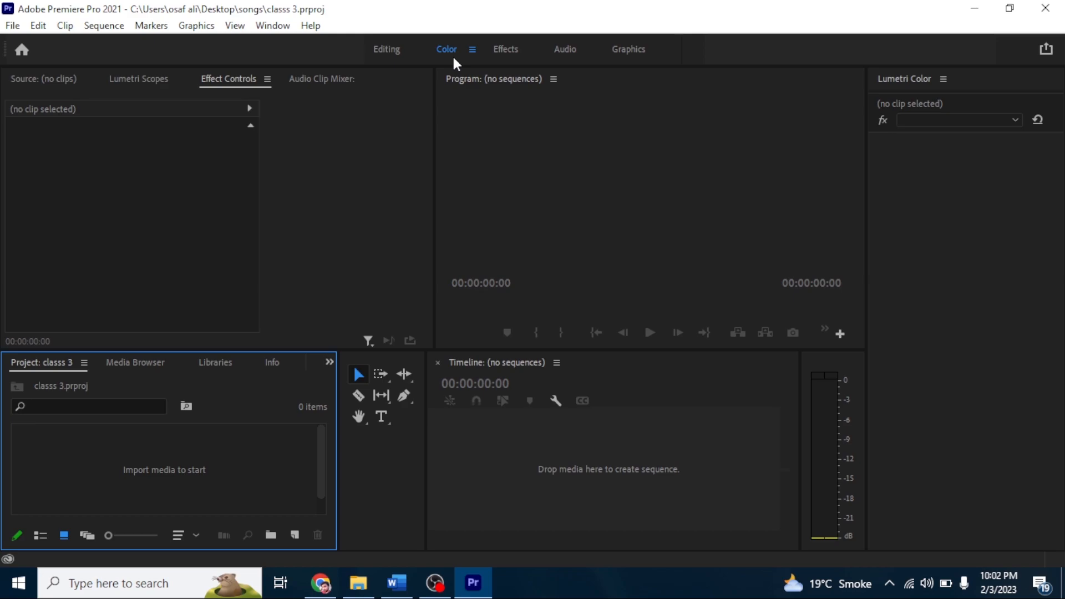
click(516, 46)
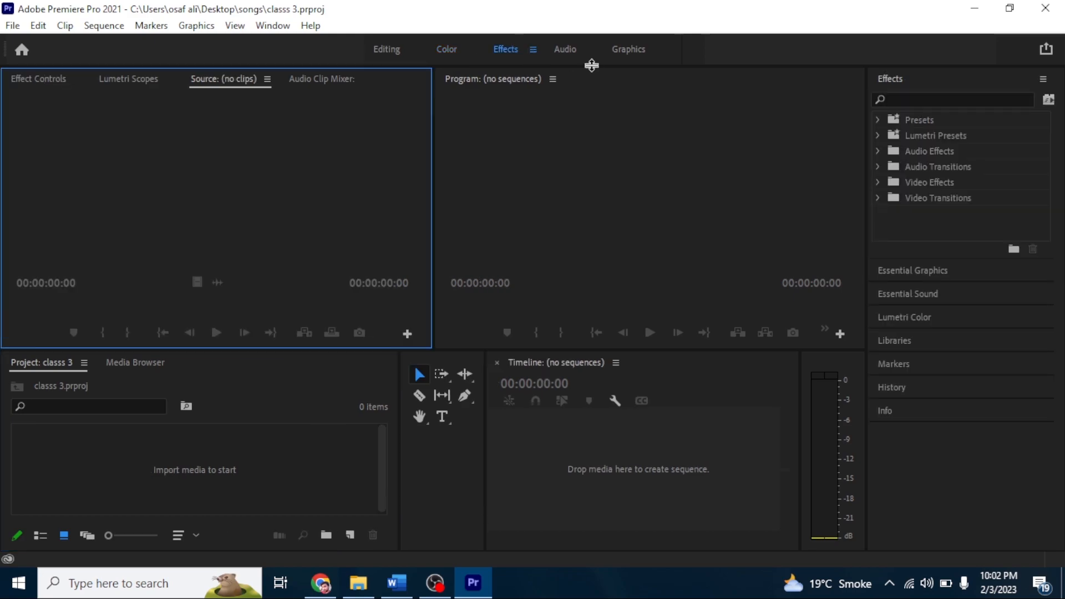
click(579, 40)
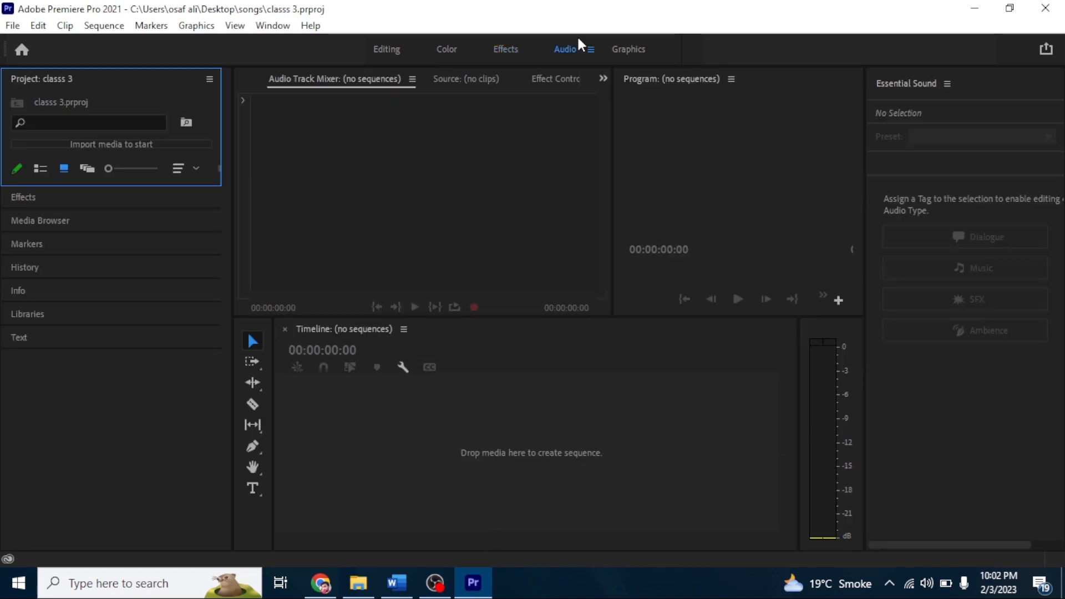
click(645, 53)
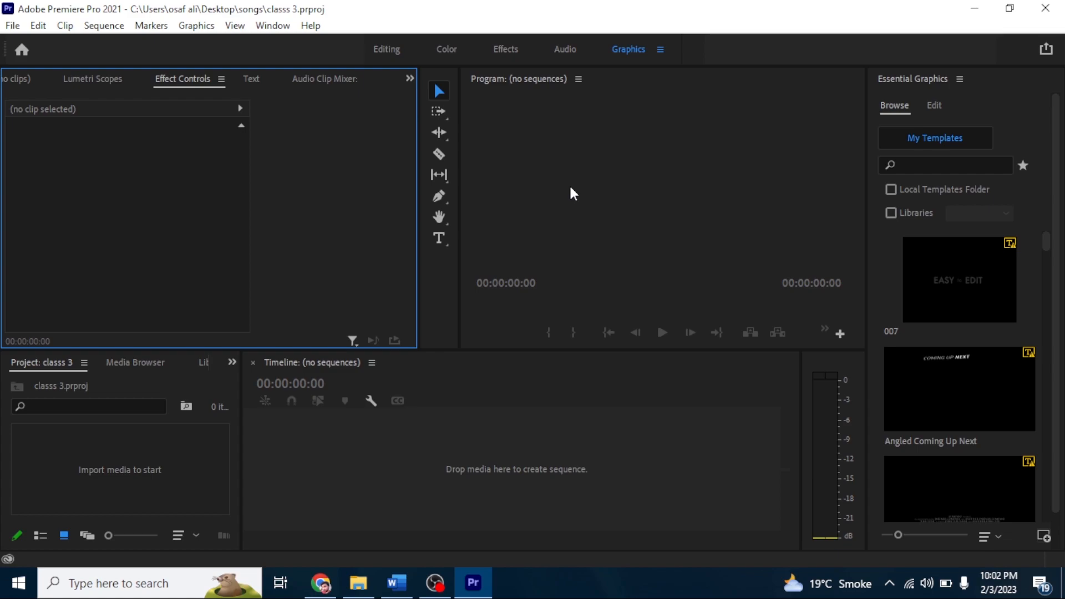
click(435, 431)
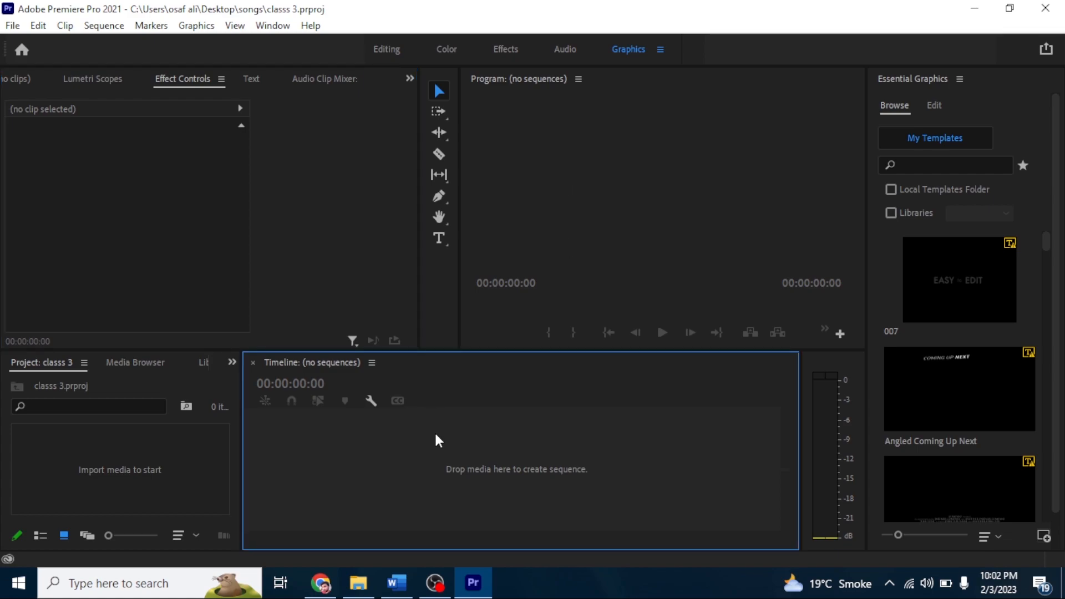
click(447, 52)
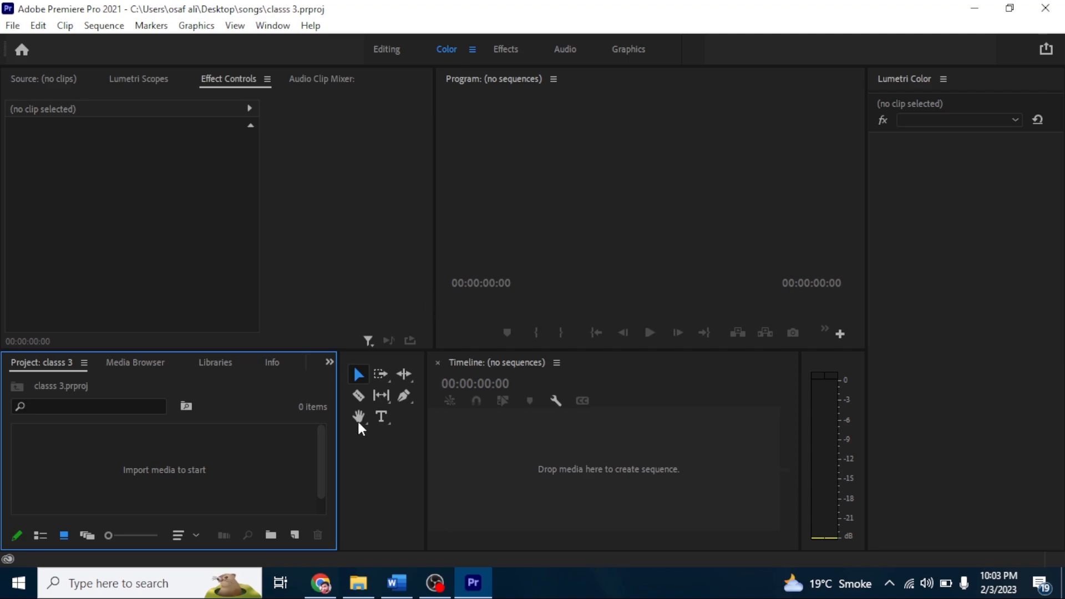
- Import mixkit-girl-dancing-happily-in-a-field-of-flowers-4702-medium.mp4 from the Video folder and create a sequence by placing it in the empty Timeline
double_click(254, 438)
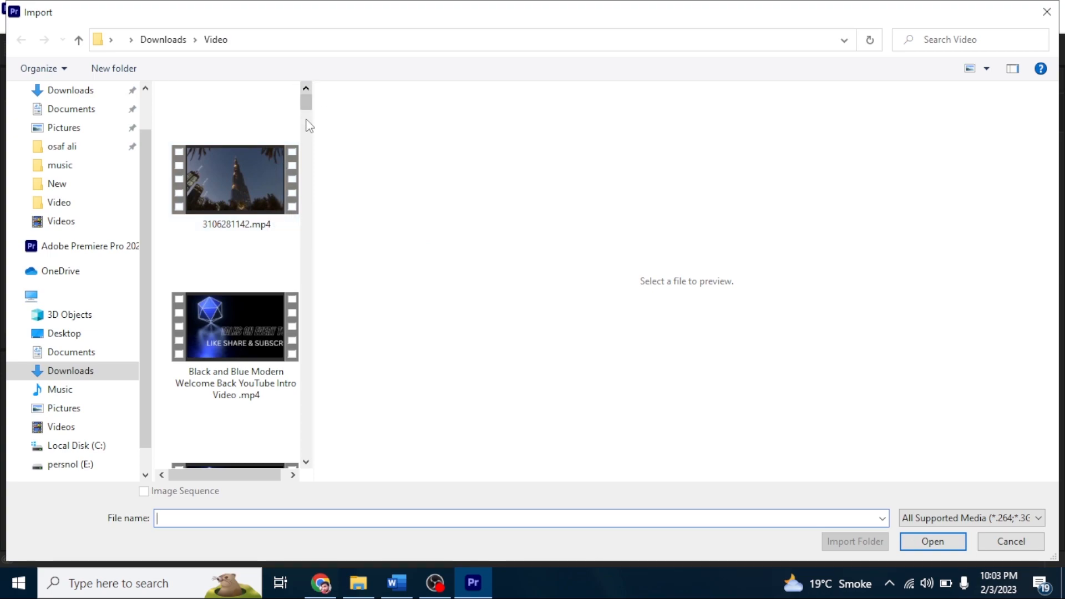
drag(309, 106, 318, 174)
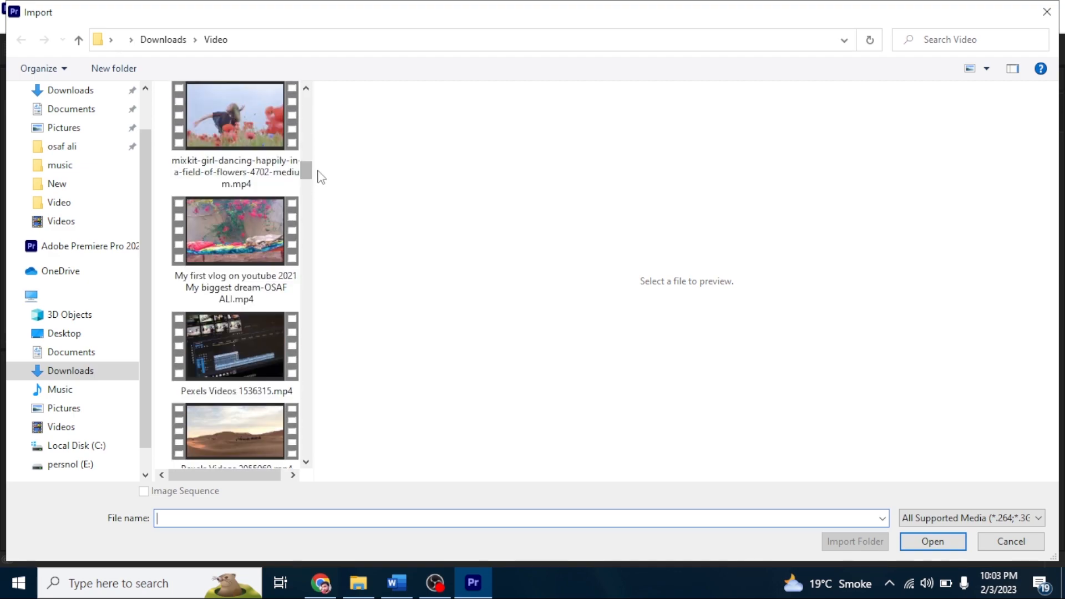
double_click(276, 130)
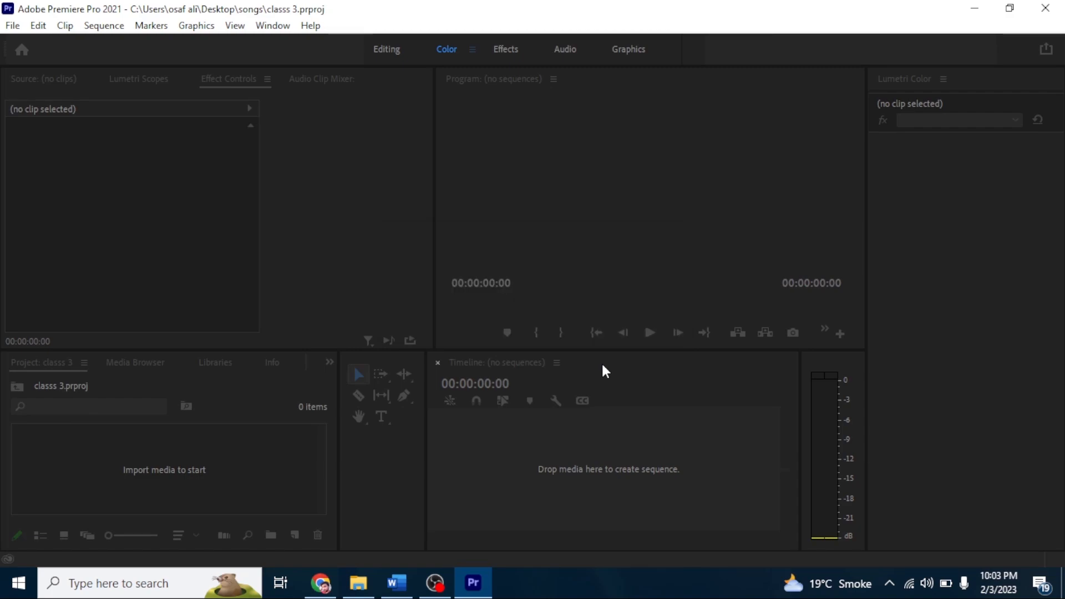
drag(78, 464, 460, 428)
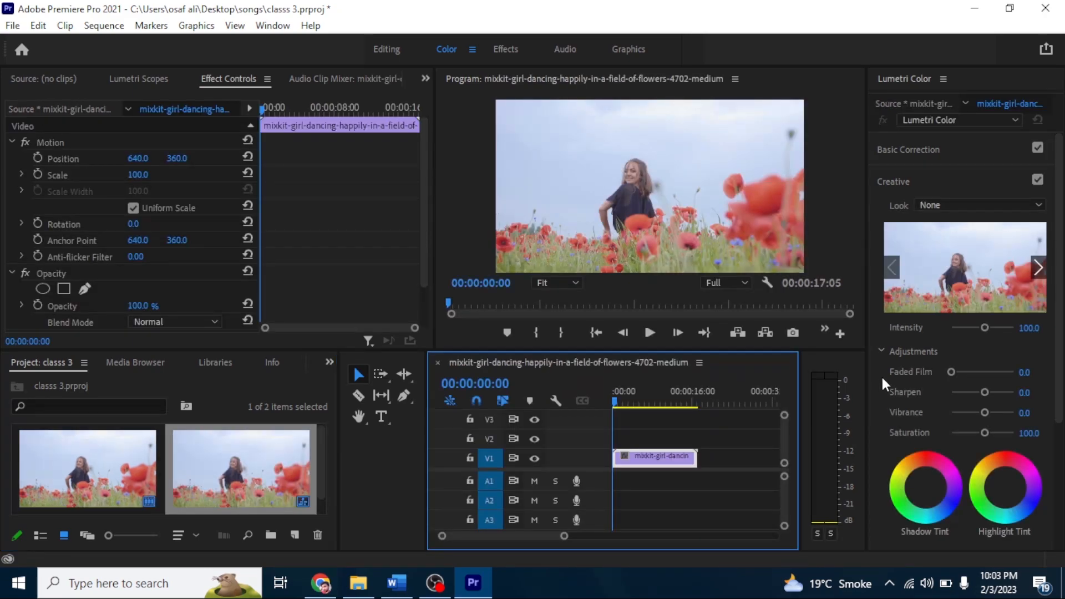
- Expand Basic Correction in the Lumetri Color panel and widen the Program monitor by narrowing the Effect Controls panel
click(944, 148)
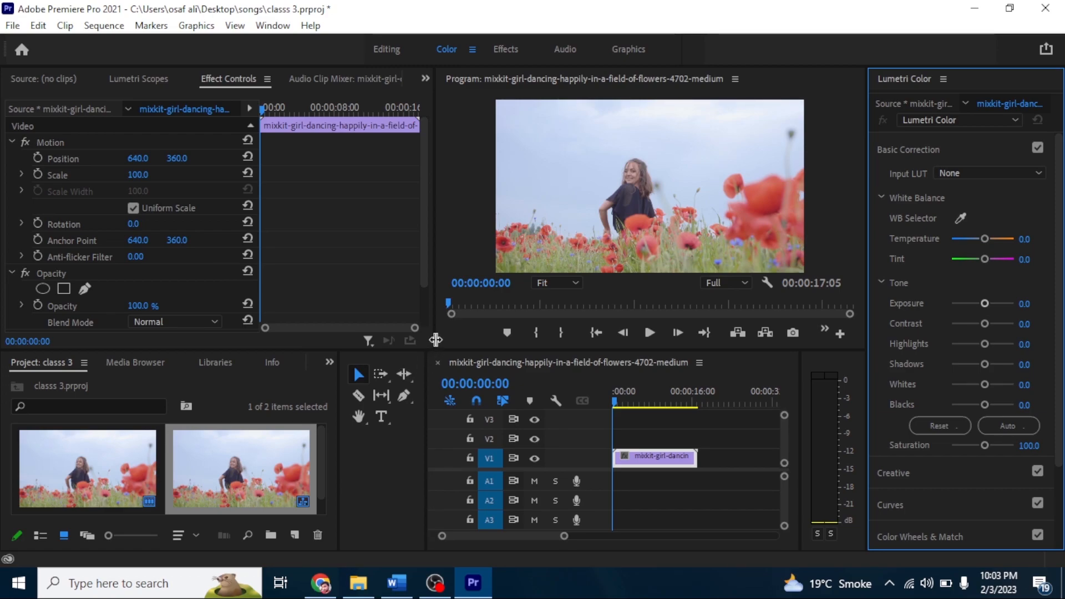
drag(436, 340, 348, 341)
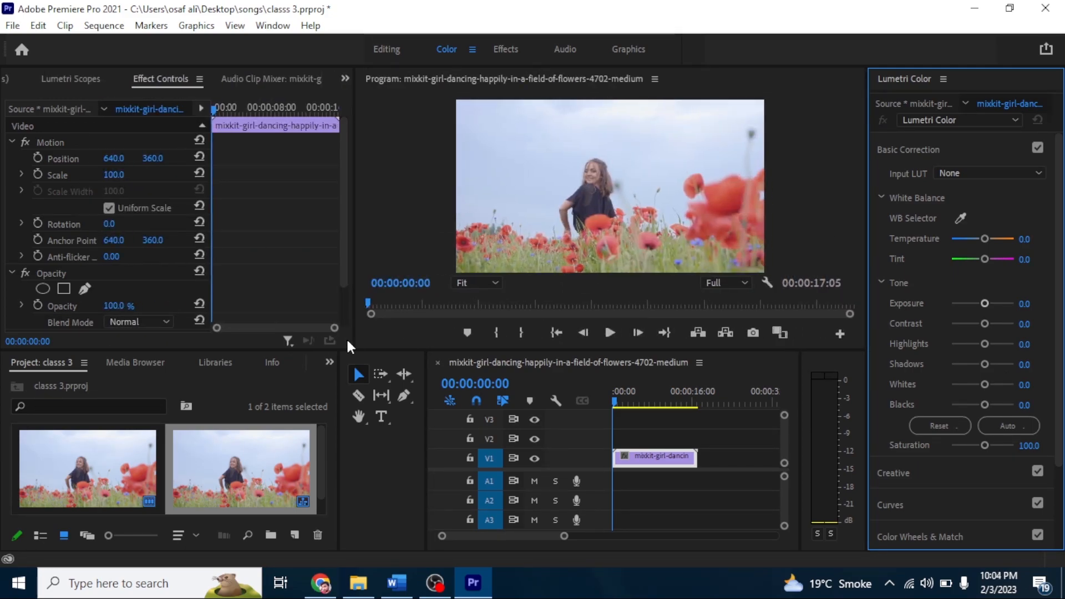
click(658, 387)
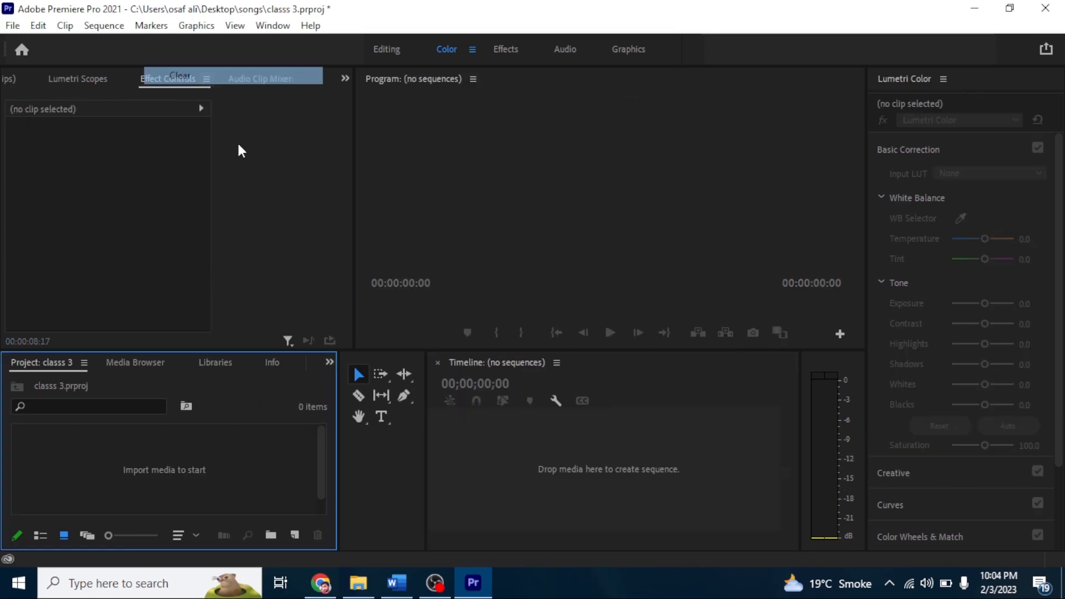
- Widen the Timeline panel by moving its boundary with the Tools panel toward the Project panel
click(562, 525)
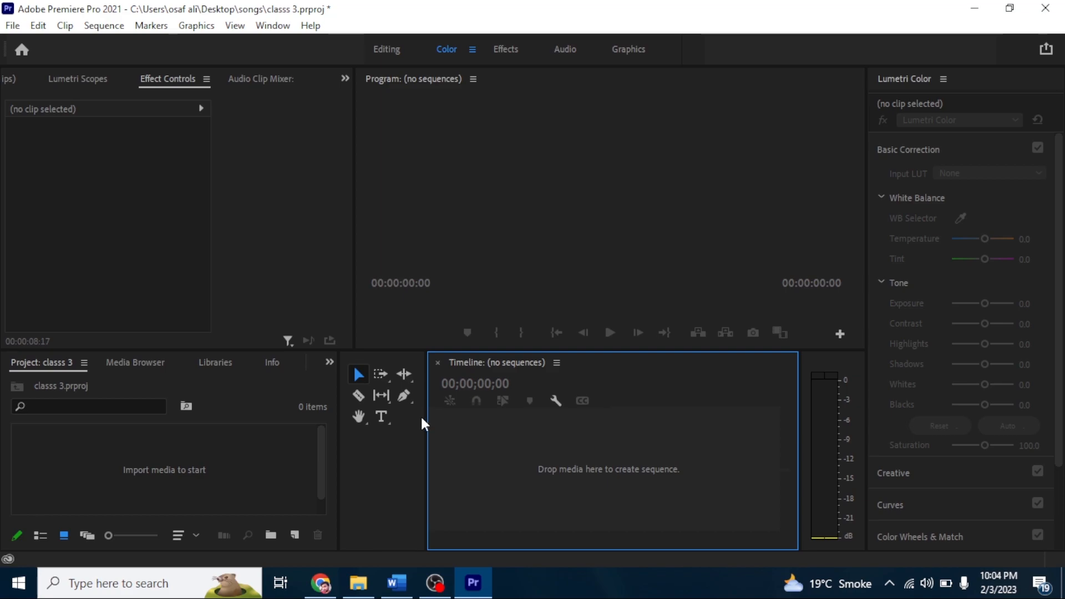
drag(426, 423, 303, 435)
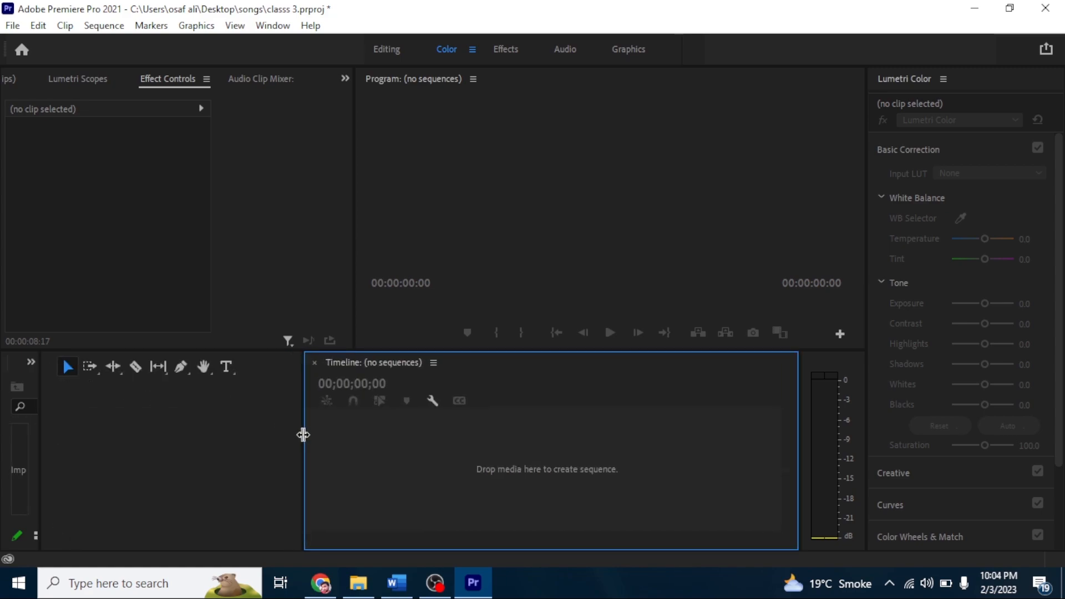
- Demonstrate maximizing the Timeline panel to fill the whole workspace and restoring it to its normal size
double_click(351, 361)
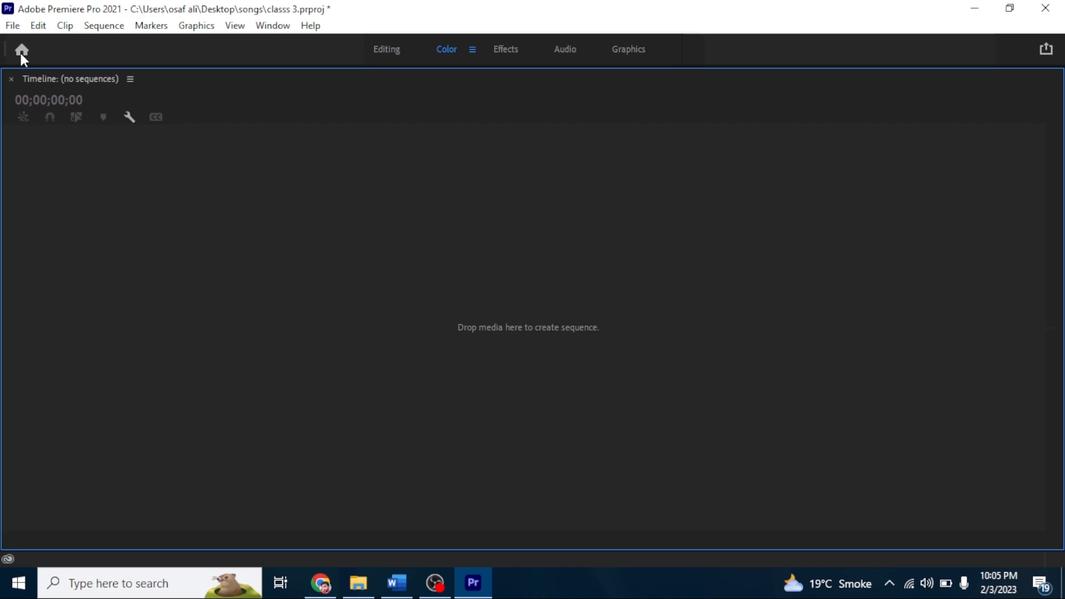
double_click(51, 78)
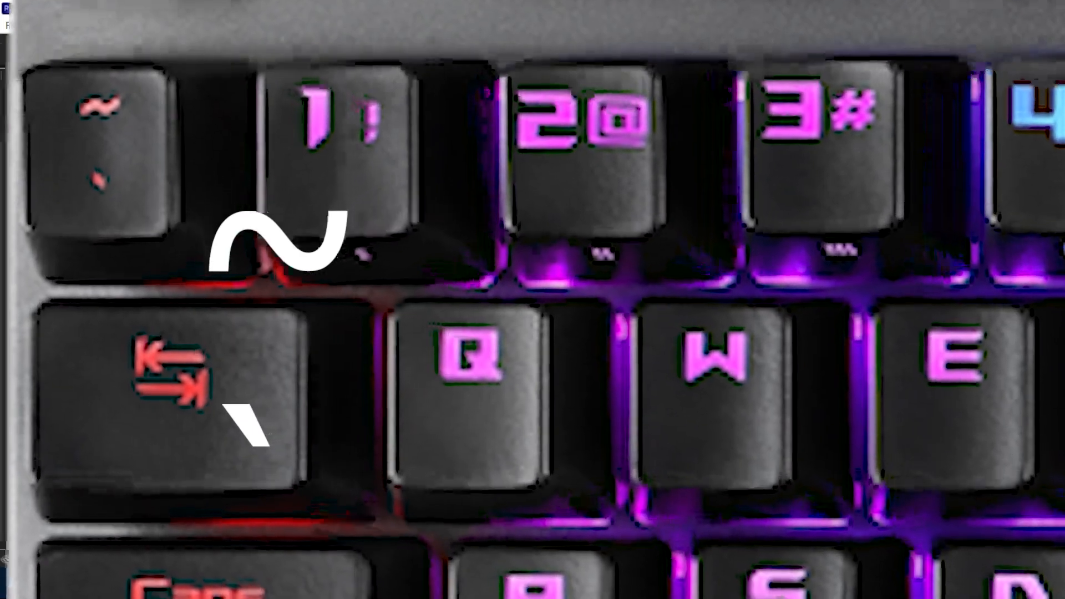
key(grave)
key(grave)
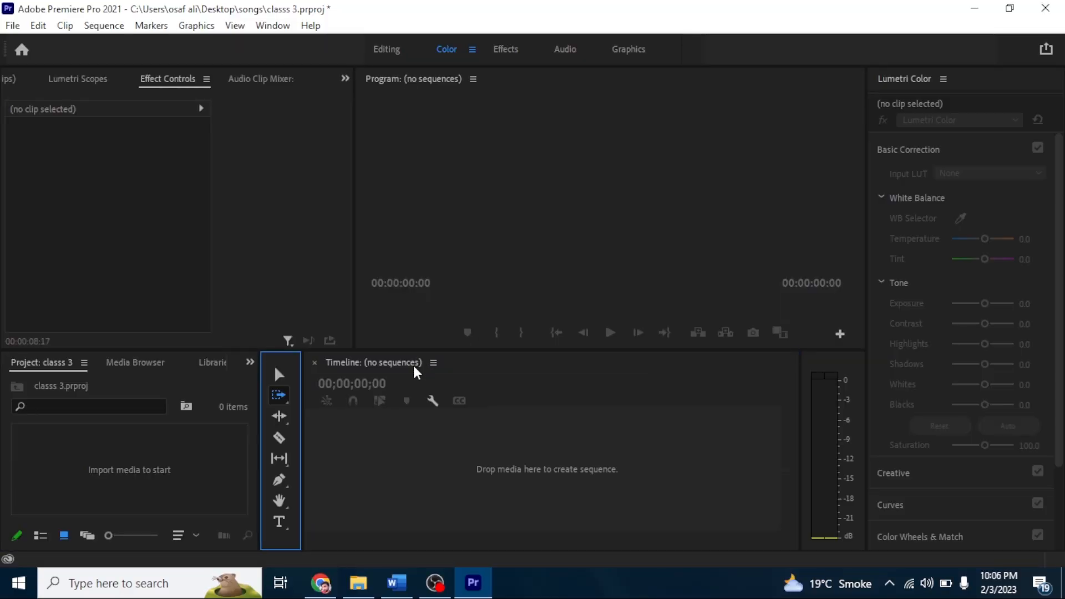
- Close the Timeline, Effect Controls, Audio Clip Mixer, Lumetri Scopes, Source monitor, audio meters and Program monitor panels
click(394, 414)
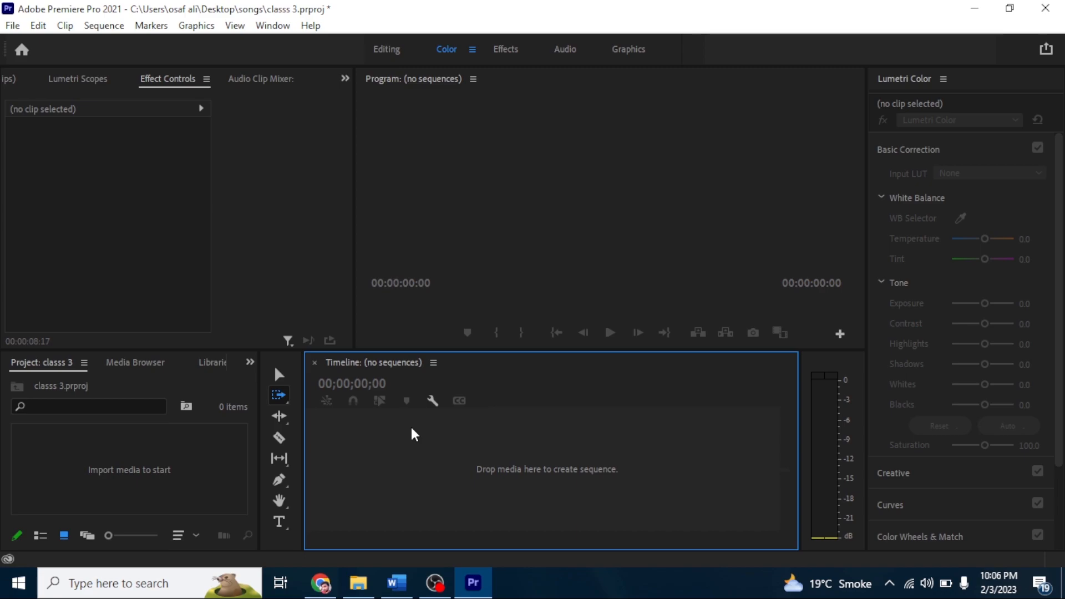
key(ctrl+w)
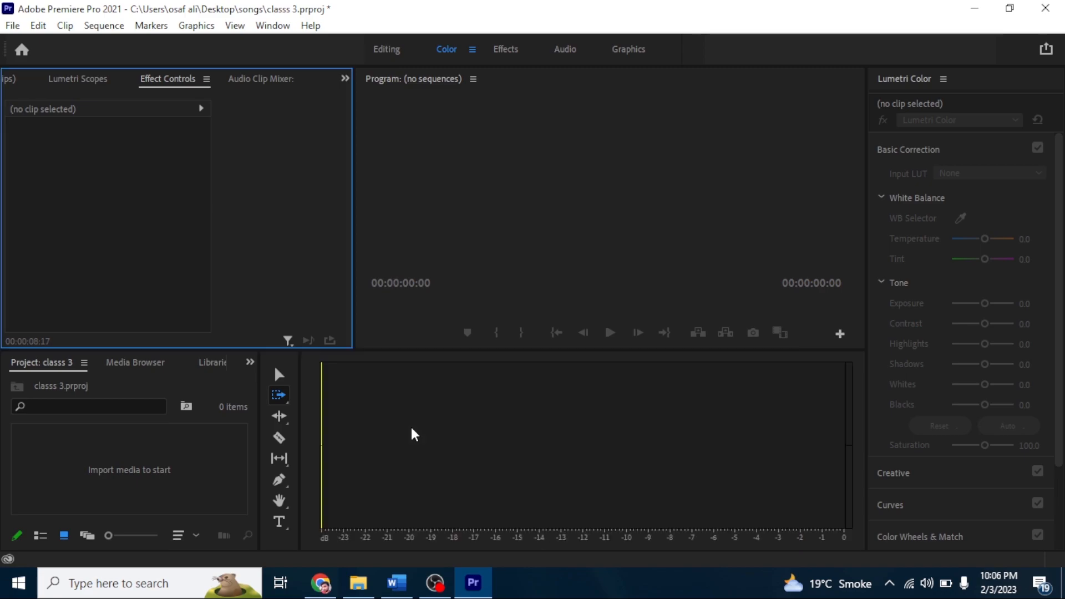
key(ctrl+w)
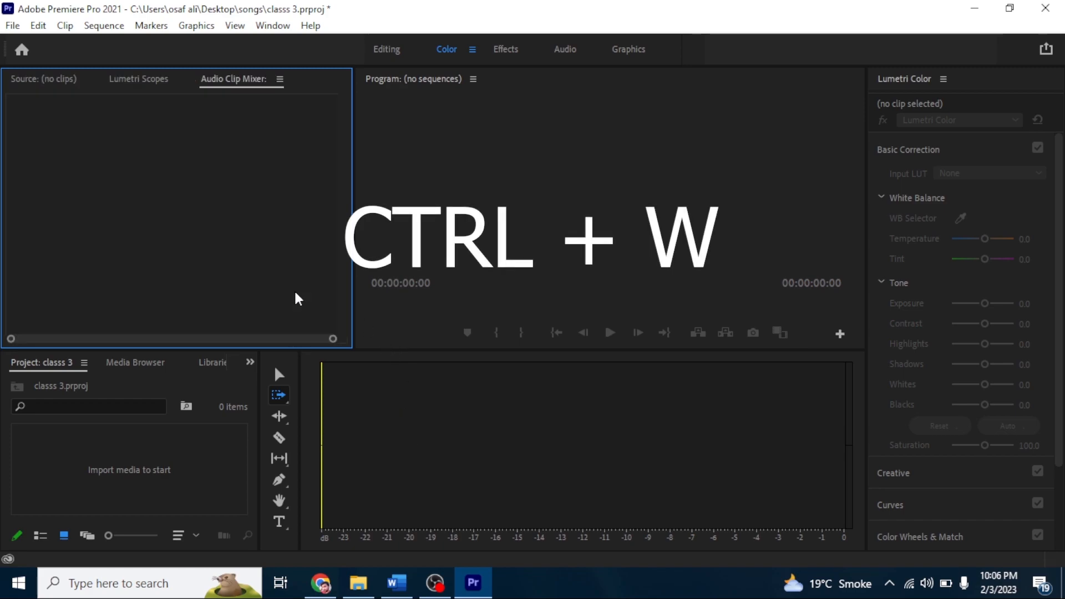
key(ctrl+w)
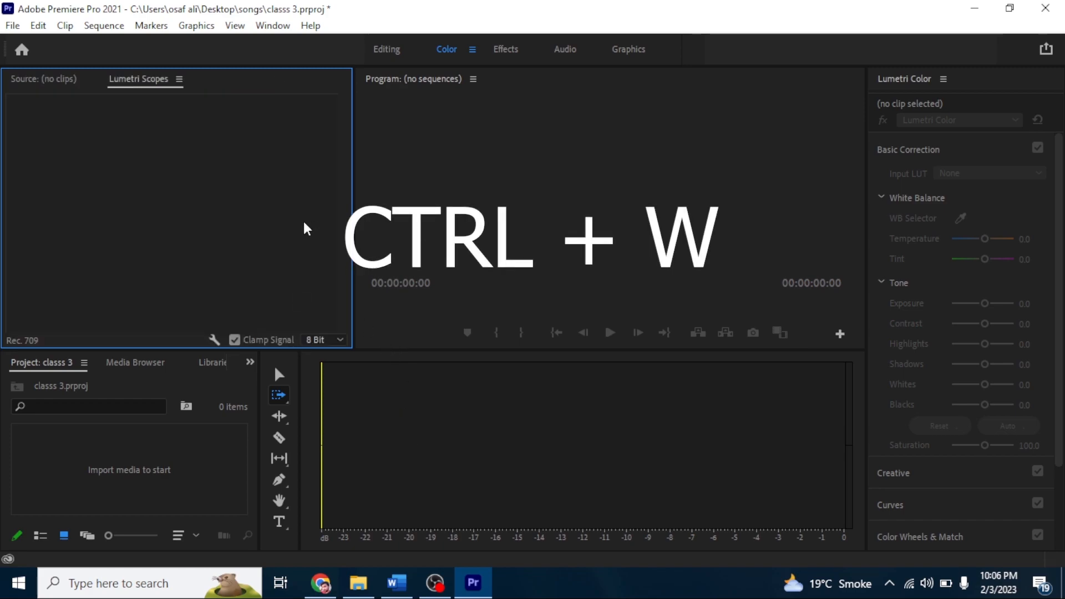
key(ctrl+w)
key(ctrl+w)
key(ctrl+w)
click(452, 194)
key(ctrl+w)
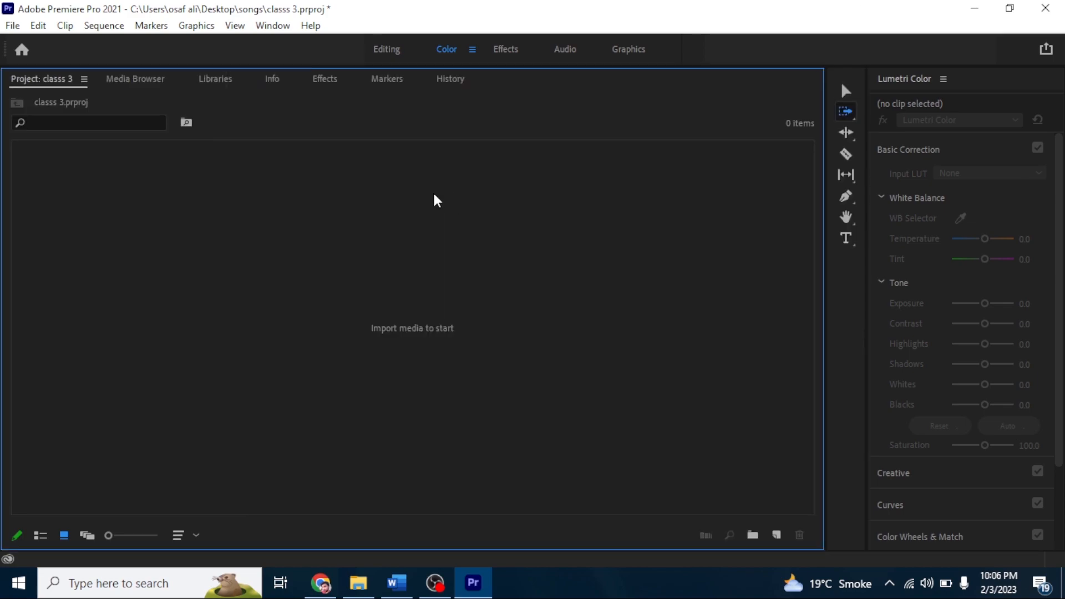
- Close the Project, Lumetri Color, Media Browser, Libraries, Info and Effects panels
key(ctrl+w)
click(949, 160)
key(ctrl+w)
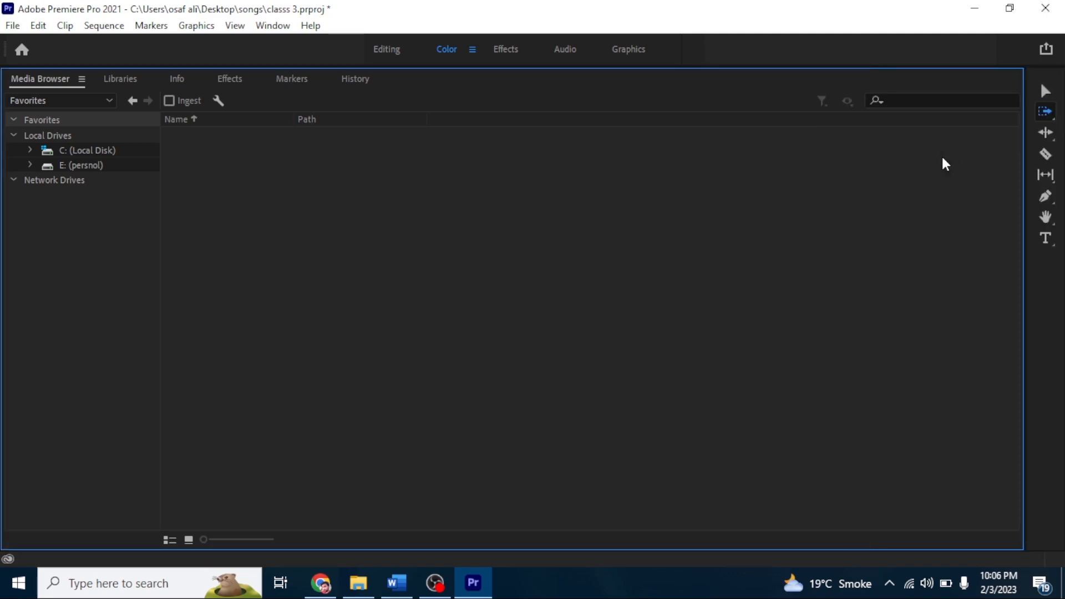
key(ctrl+w)
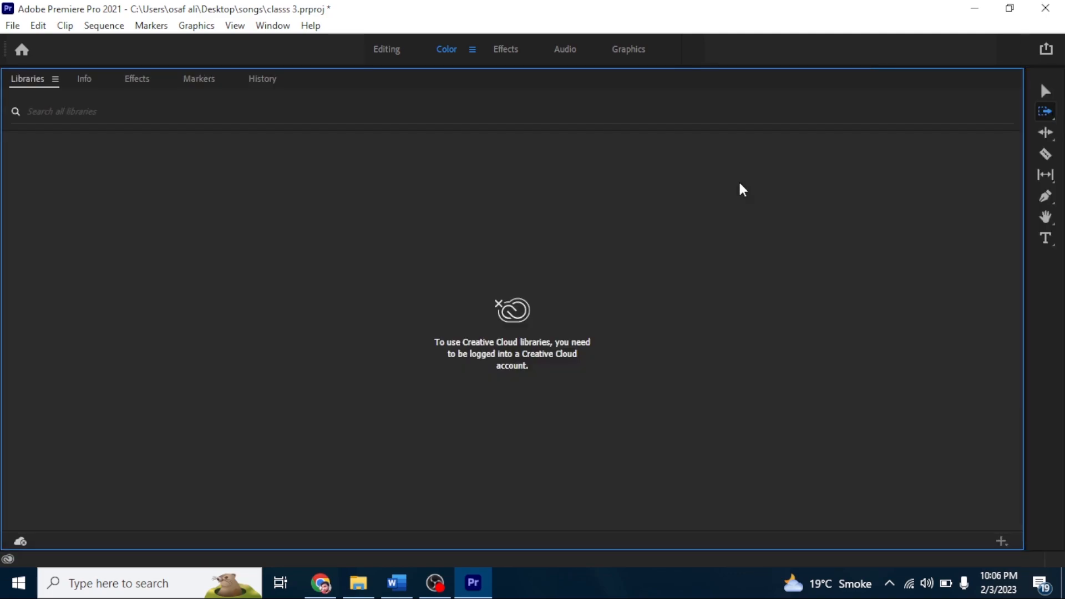
key(ctrl+w)
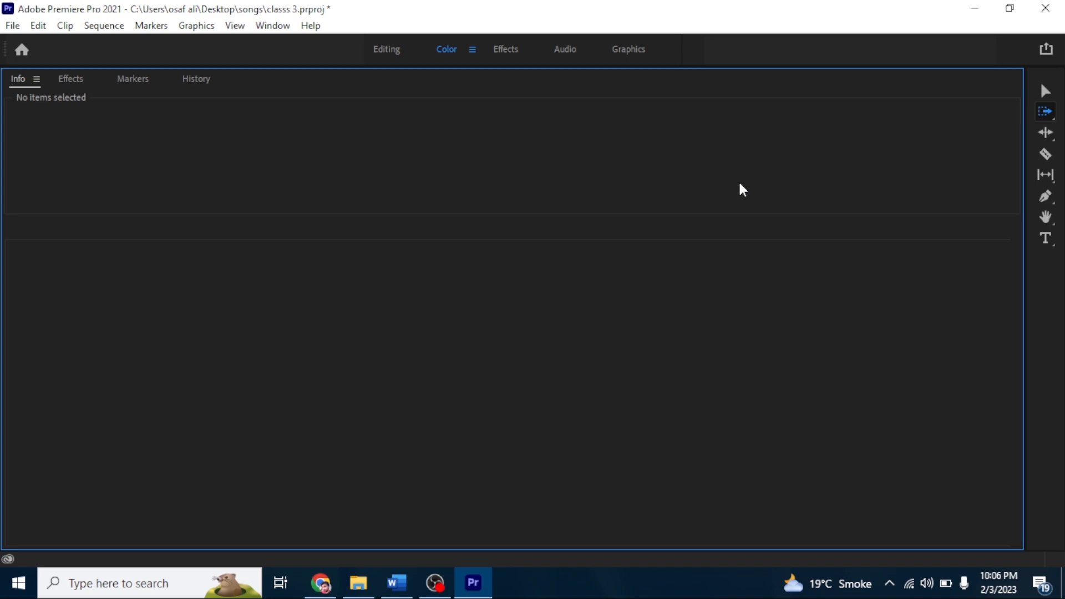
key(ctrl+w)
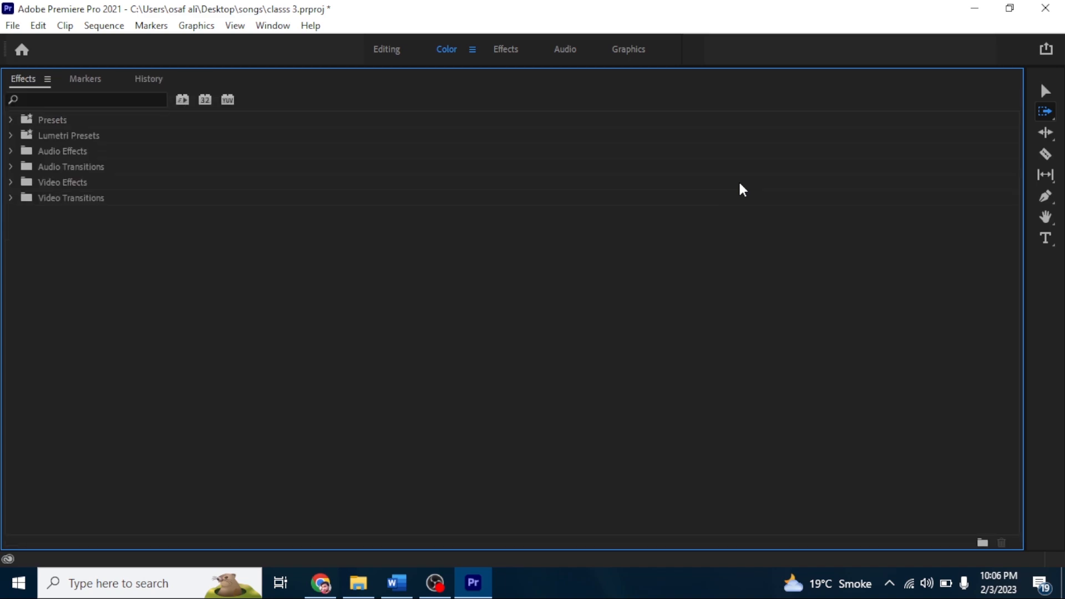
key(ctrl+w)
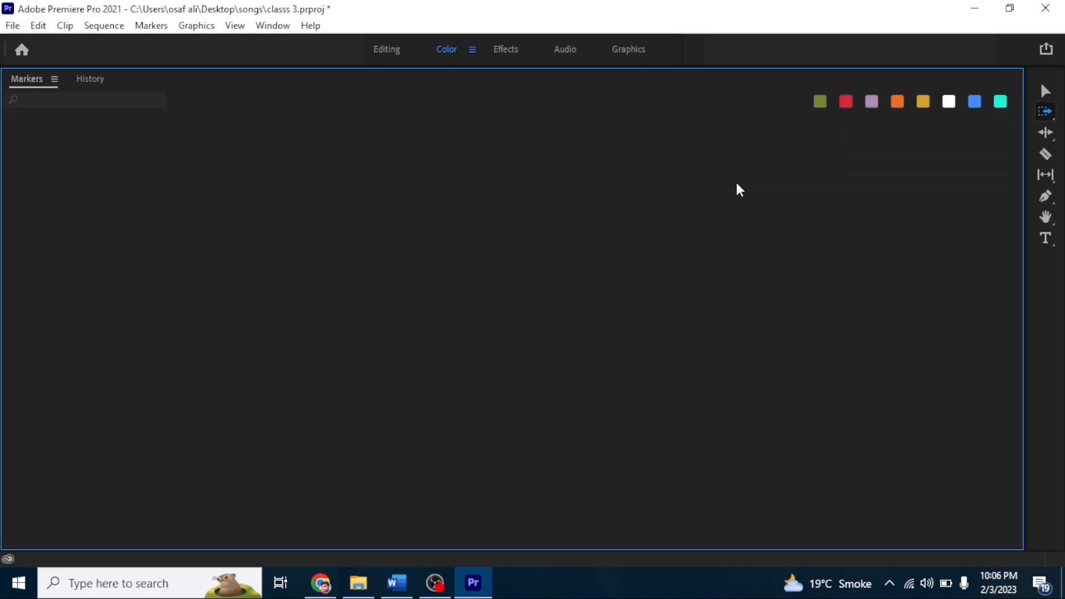
- Close the remaining Markers, History and Tools panels so the Color workspace is empty
key(ctrl+w)
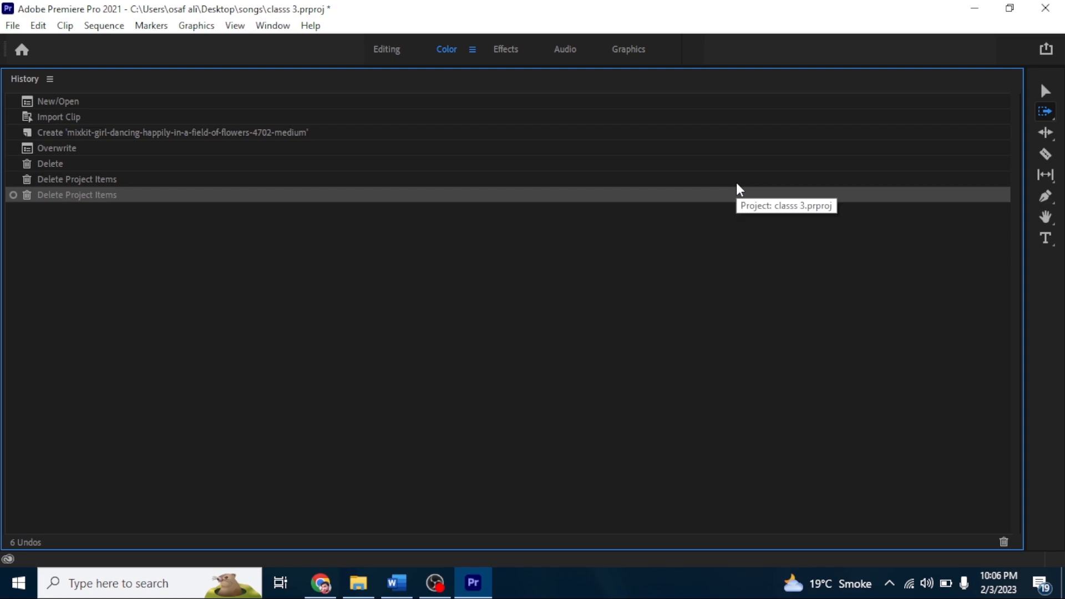
key(ctrl+w)
key(ctrl+w)
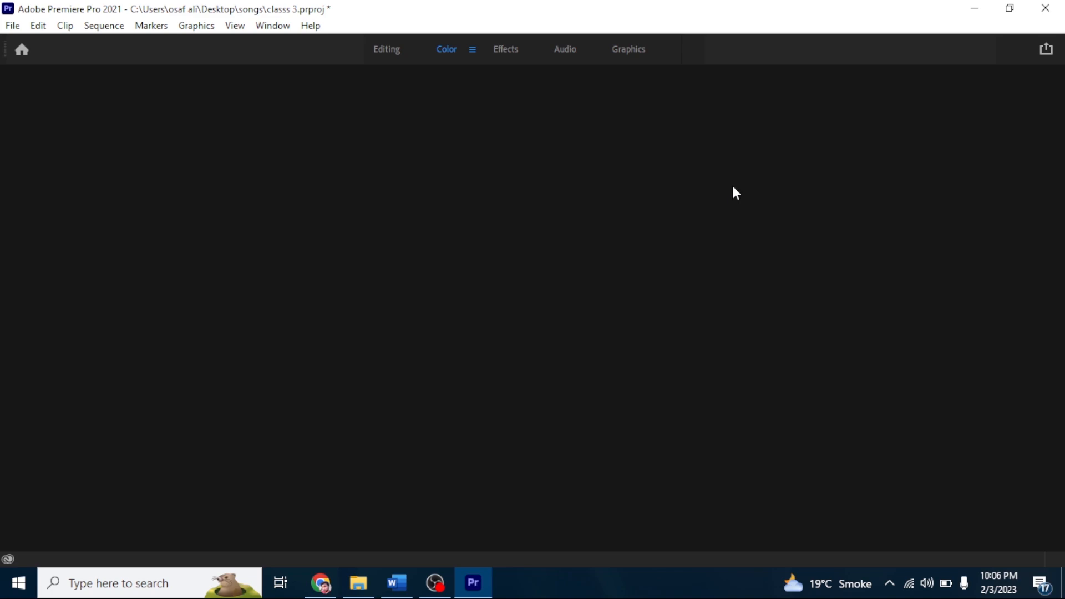
- Switch to the Editing workspace and reset it to its saved layout
click(386, 54)
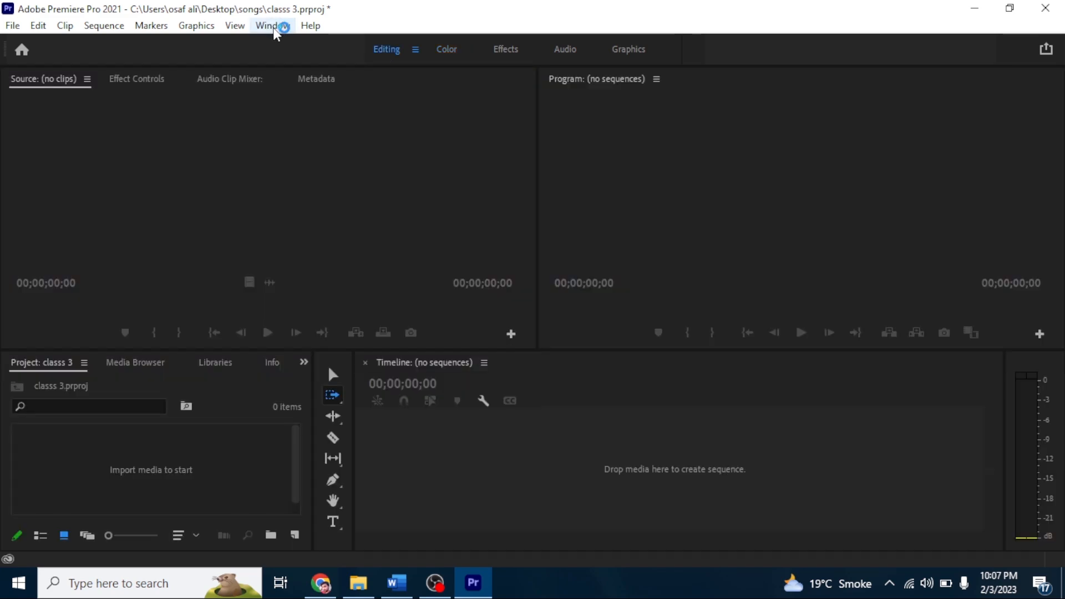
click(273, 26)
mouse_move(329, 38)
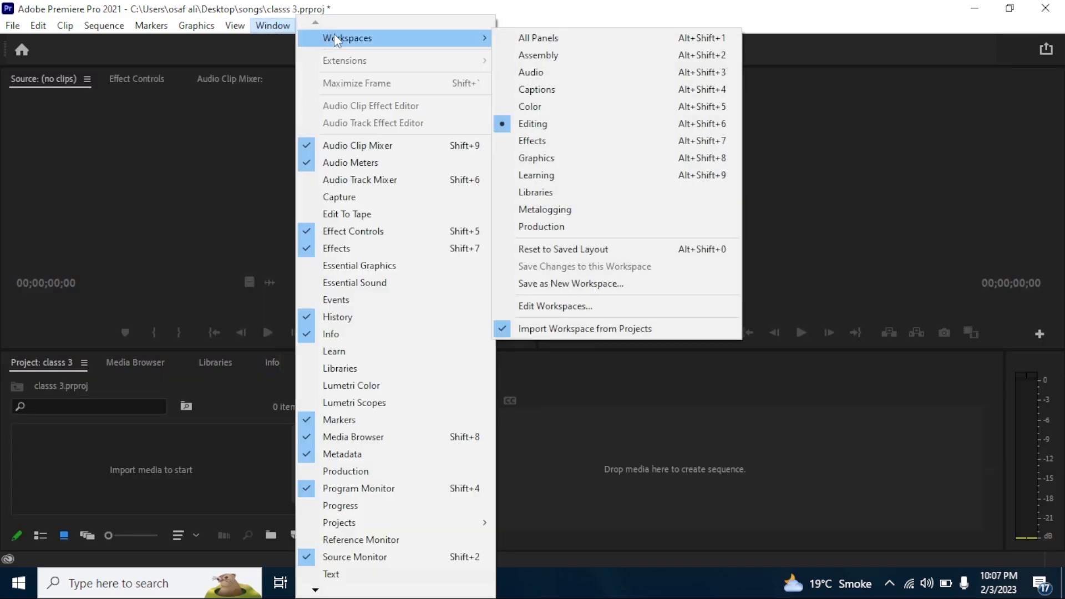
click(638, 249)
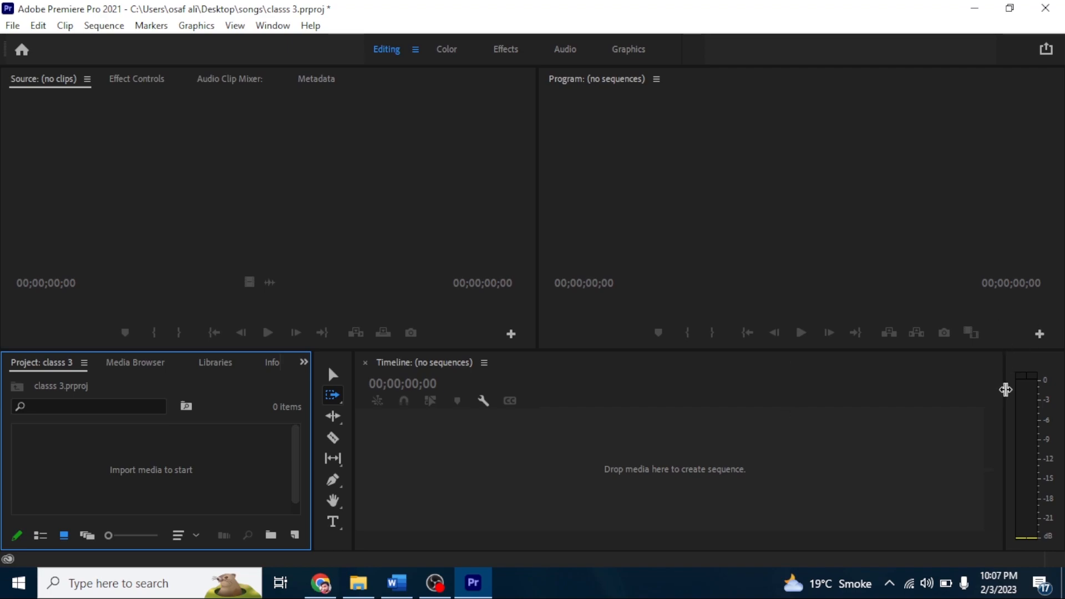
- Move focus through the Project, Source, Timeline and Program panels, and widen the audio meters panel toward the Timeline
click(377, 196)
key(shift+1)
key(shift+2)
key(shift+3)
key(shift+4)
click(1039, 434)
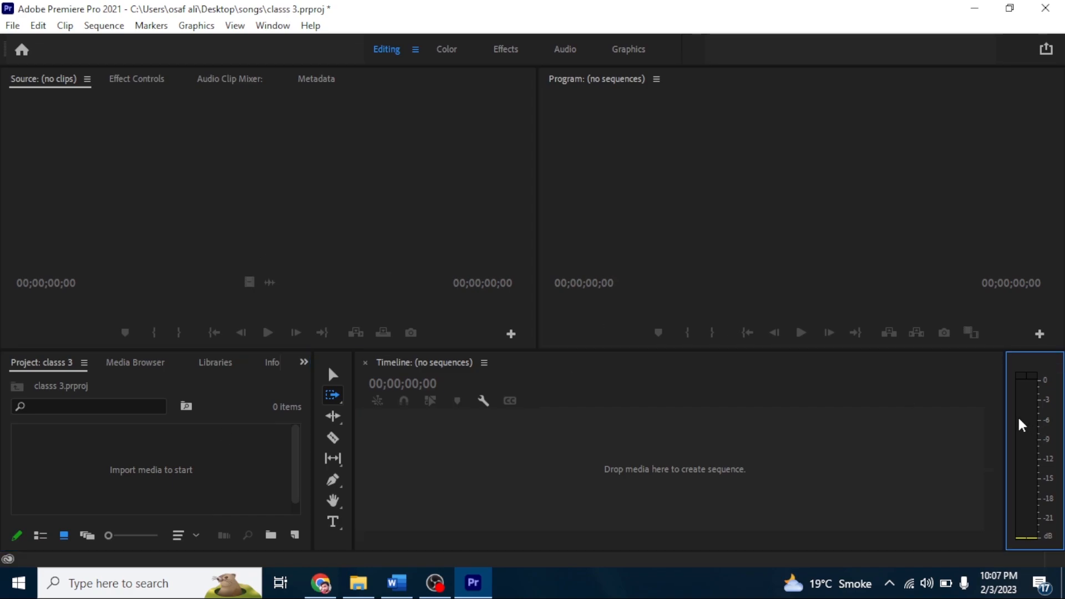
drag(997, 406, 983, 452)
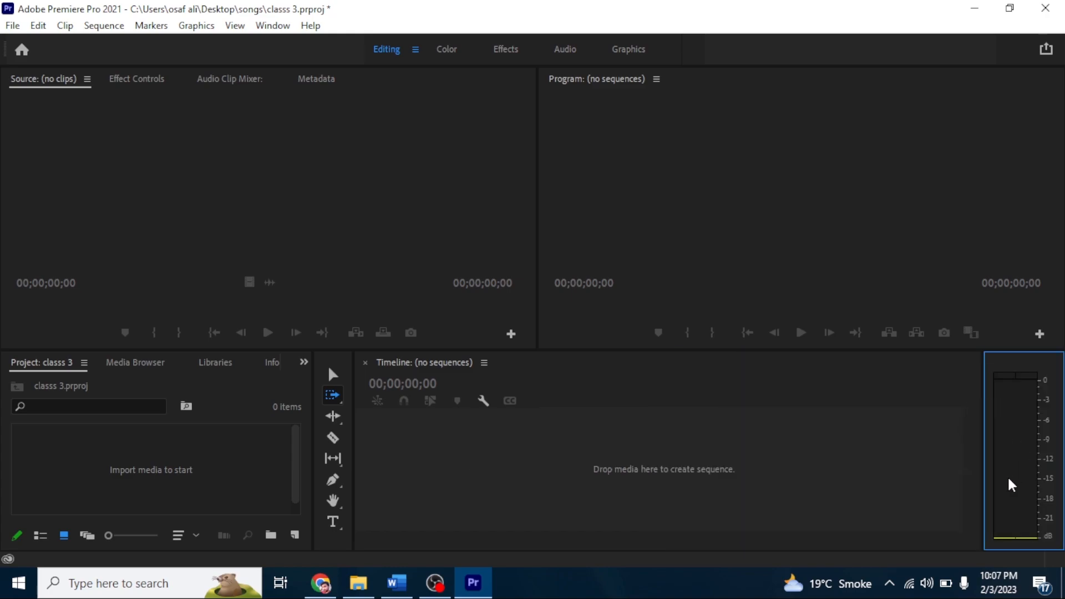
- Import Action_sound_3_YouTube_free_(128k).mp3 from the Downloads music/action folder and place it in the empty Timeline as a new sequence
click(223, 474)
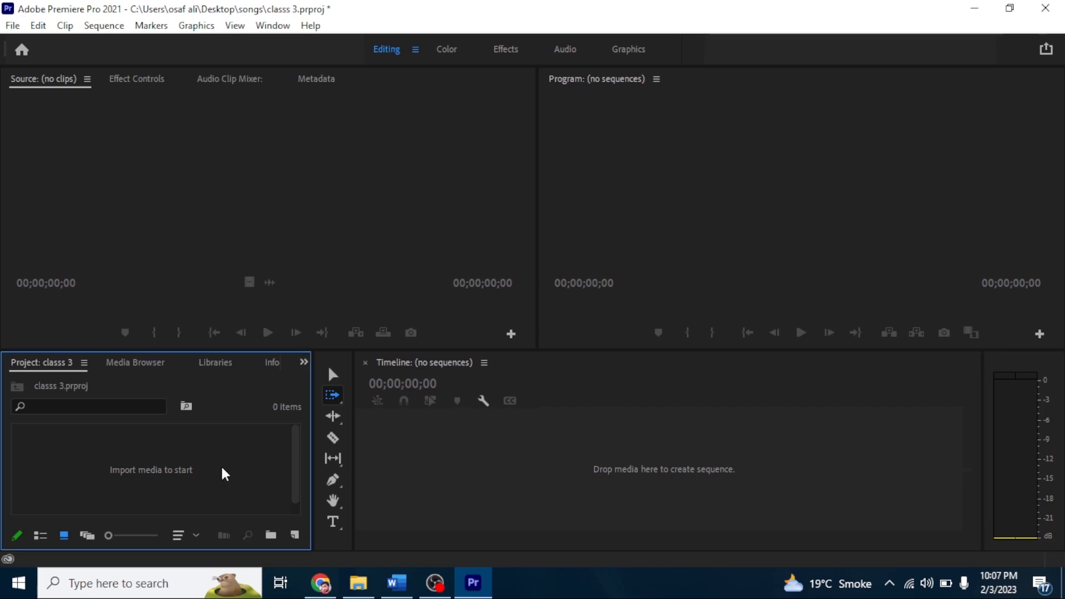
double_click(224, 474)
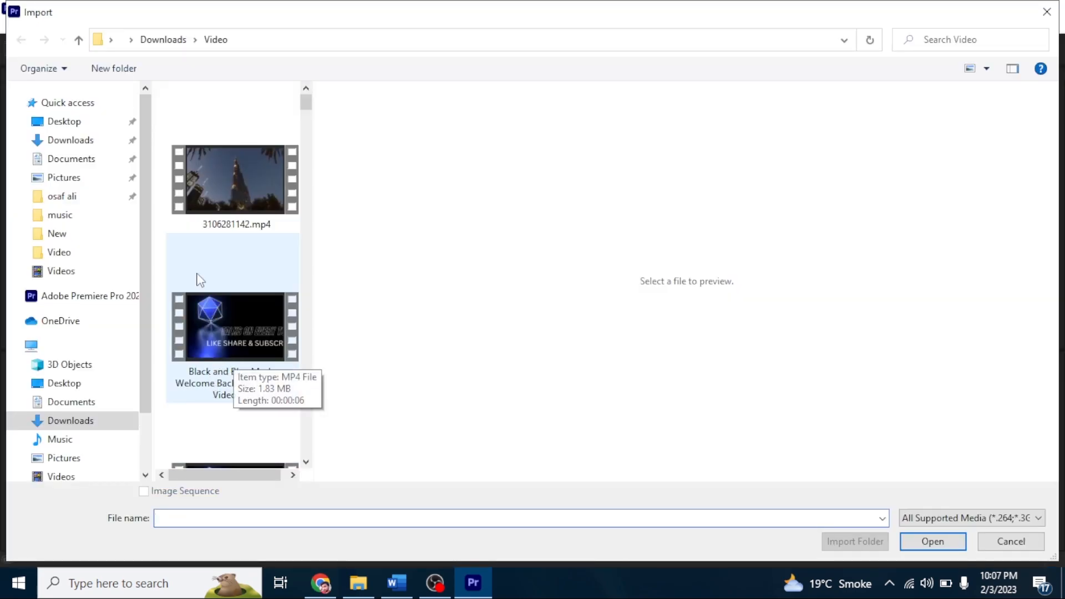
click(76, 219)
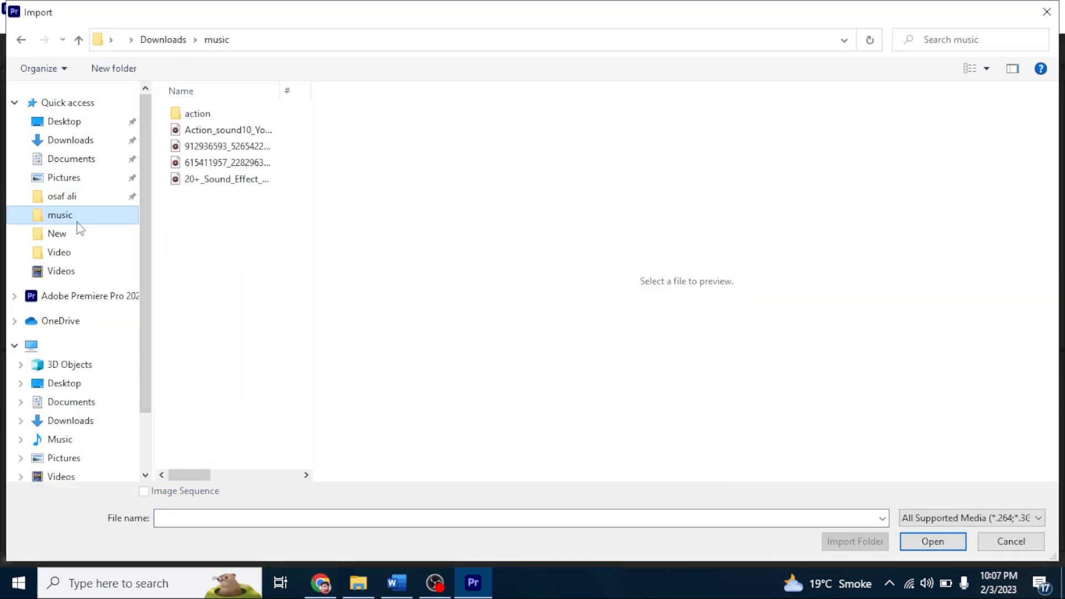
double_click(198, 113)
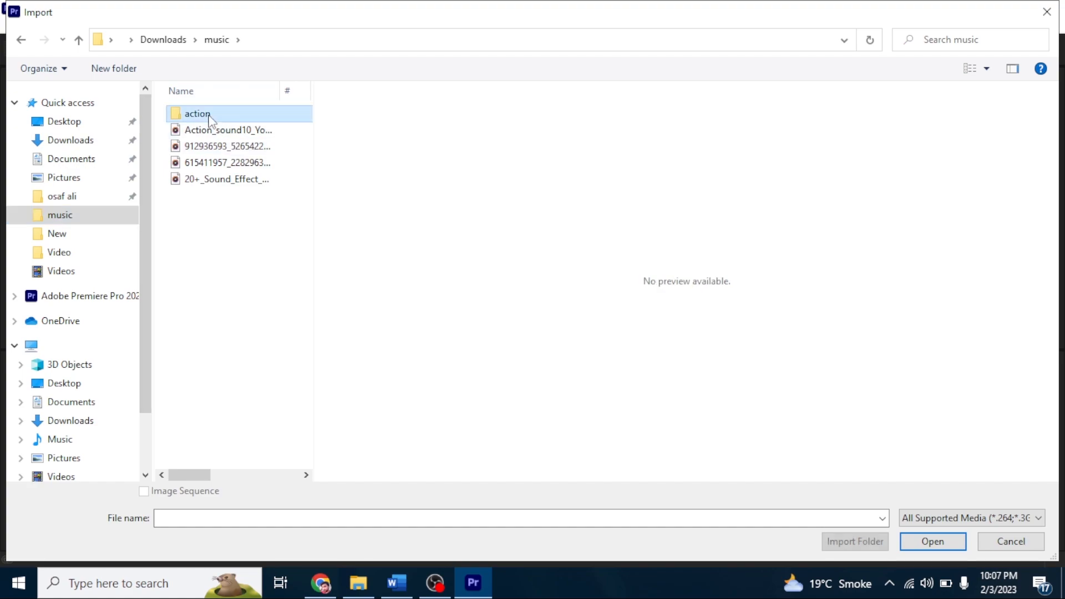
double_click(208, 118)
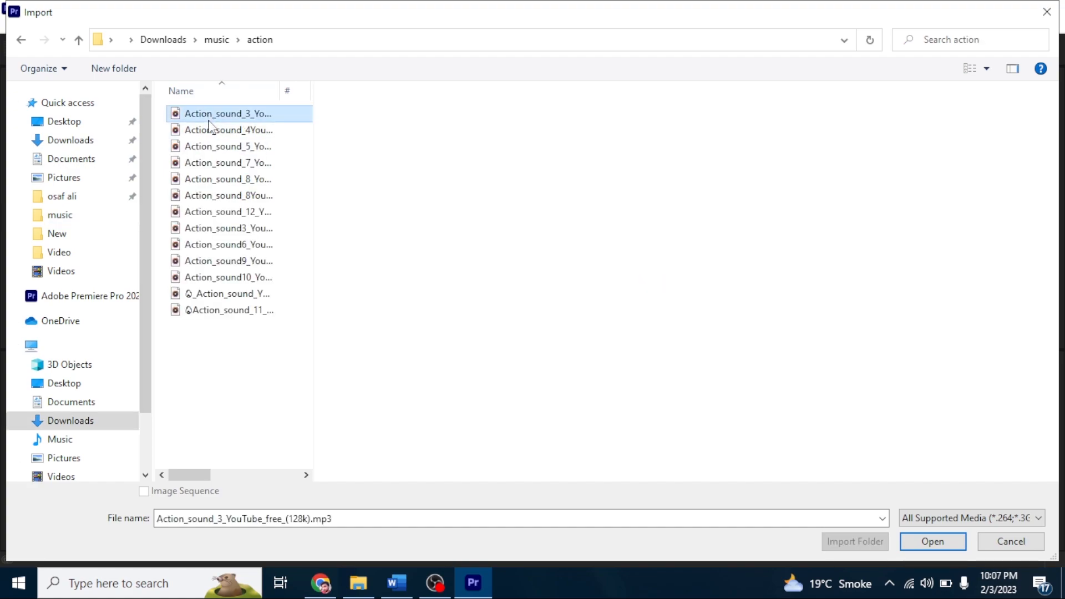
drag(97, 458, 399, 447)
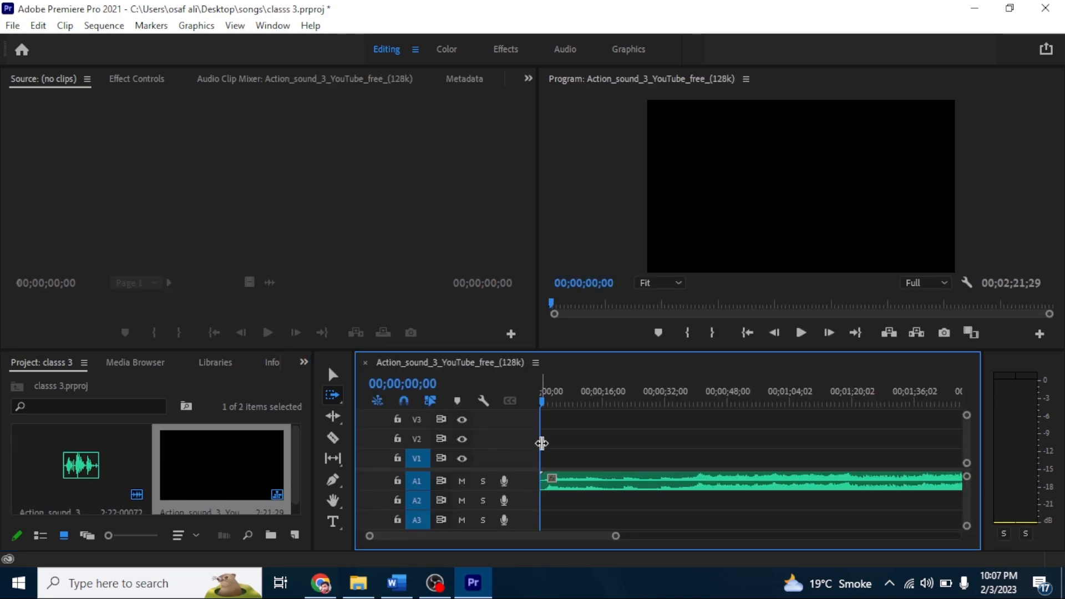
- Briefly preview the start of the audio sequence and lower the system volume to 18
key(space)
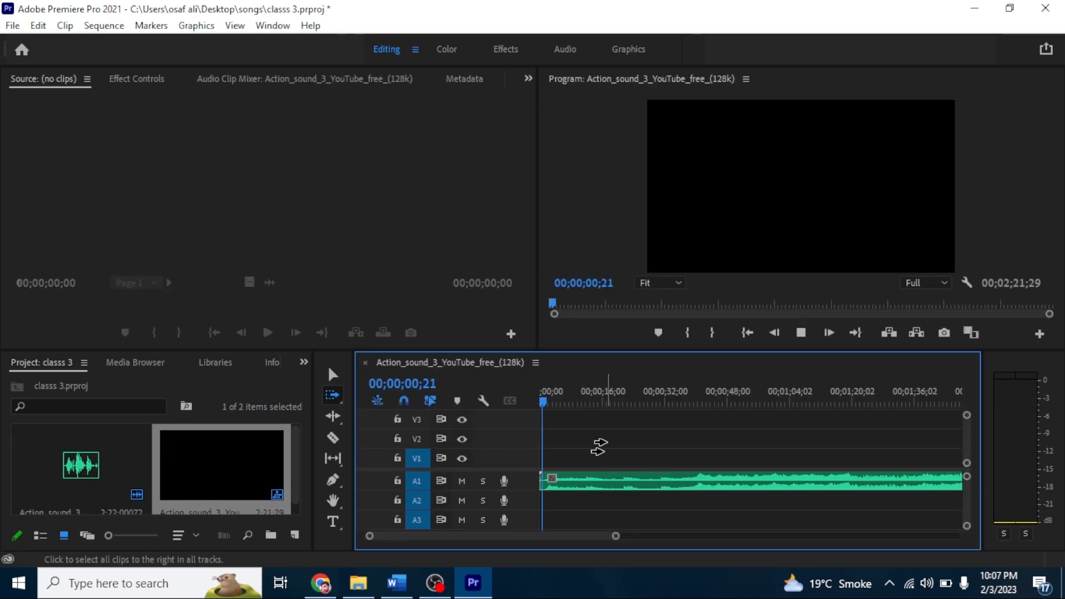
key(space)
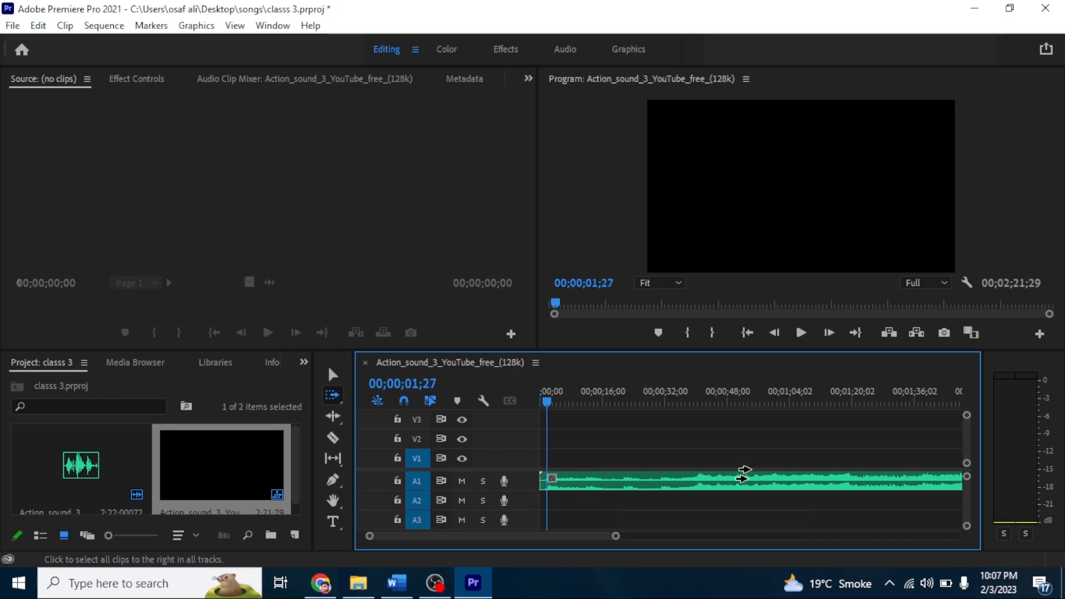
drag(614, 538, 687, 537)
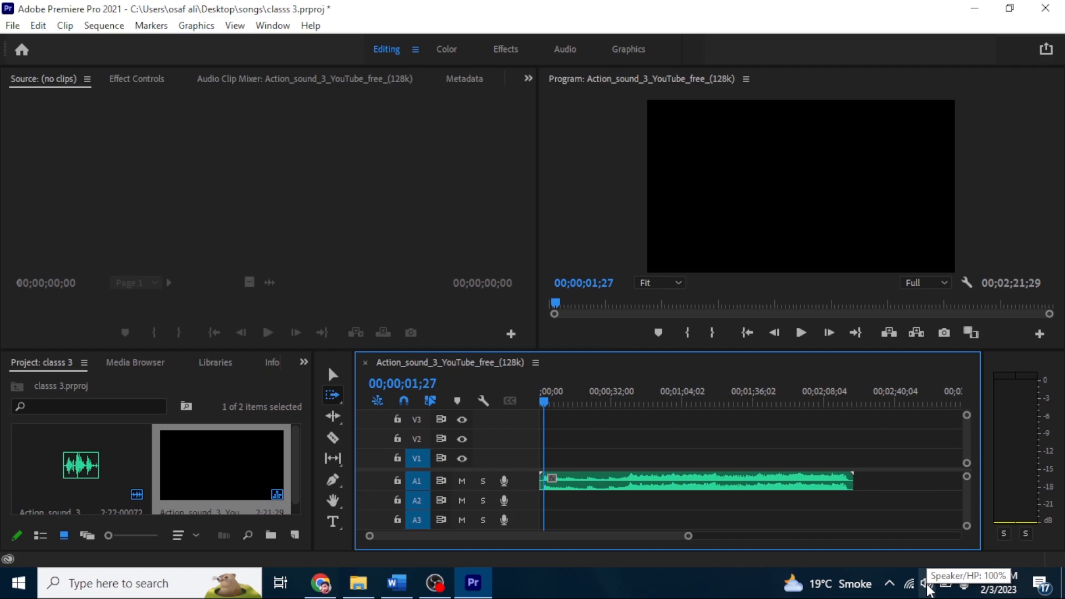
scroll(925, 582, down, 1)
scroll(920, 582, down, 20)
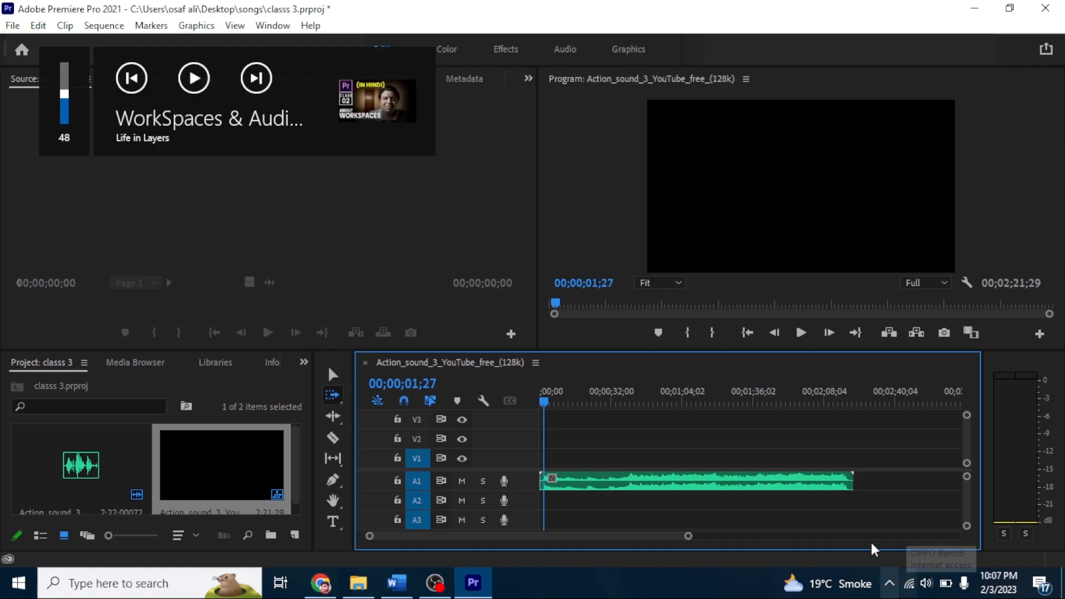
- Play the sequence from the Program monitor and raise the system volume during playback
click(801, 332)
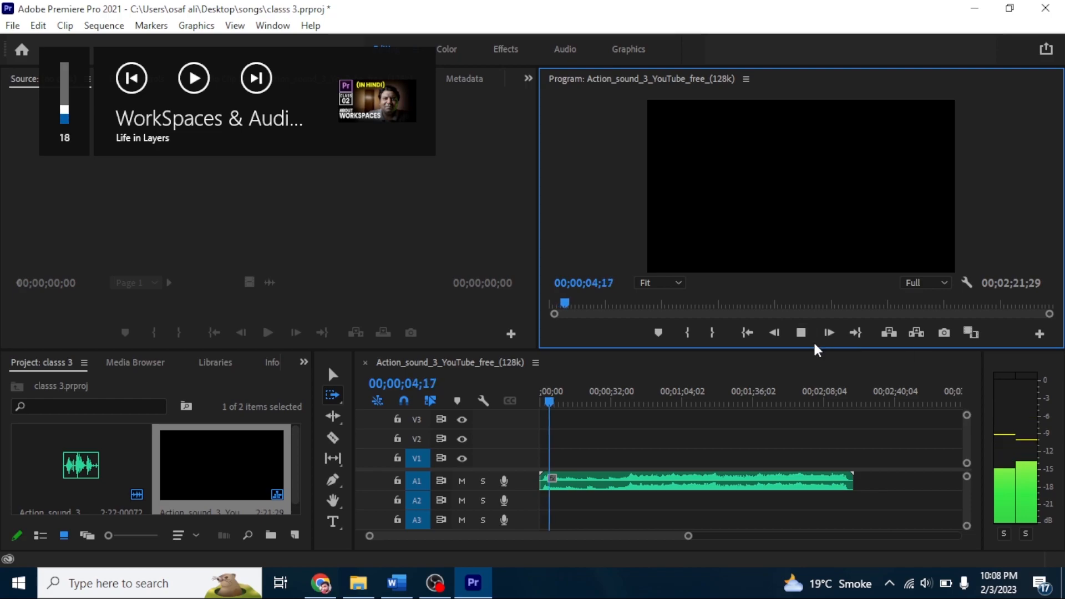
key(XF86AudioRaiseVolume)
key(XF86AudioRaiseVolume)
key(XF86AudioRaiseVolume)
key(XF86AudioRaiseVolume)
key(XF86AudioRaiseVolume)
key(XF86AudioRaiseVolume)
key(XF86AudioRaiseVolume)
key(XF86AudioRaiseVolume)
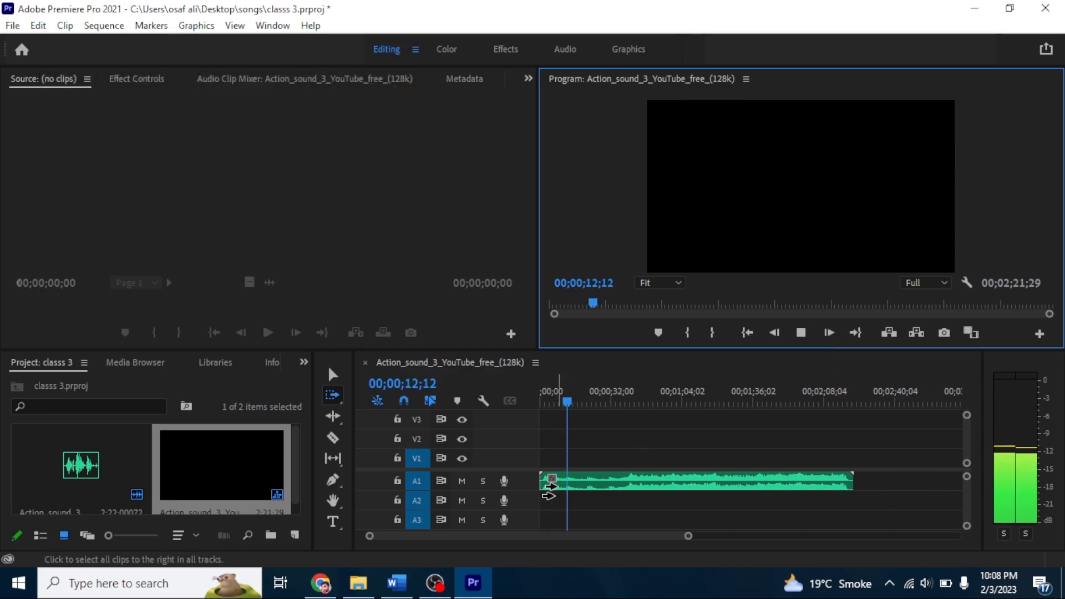
- With the Selection tool, trim about 23 seconds off the audio clip's start and move the clip back to the sequence start
key(v)
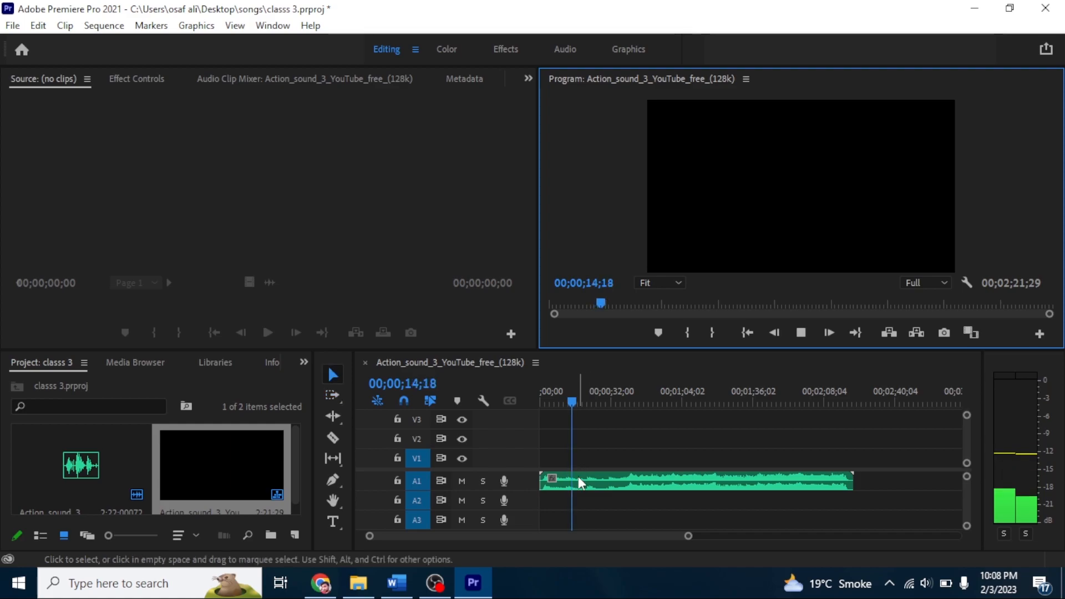
drag(542, 482, 591, 482)
drag(696, 482, 638, 483)
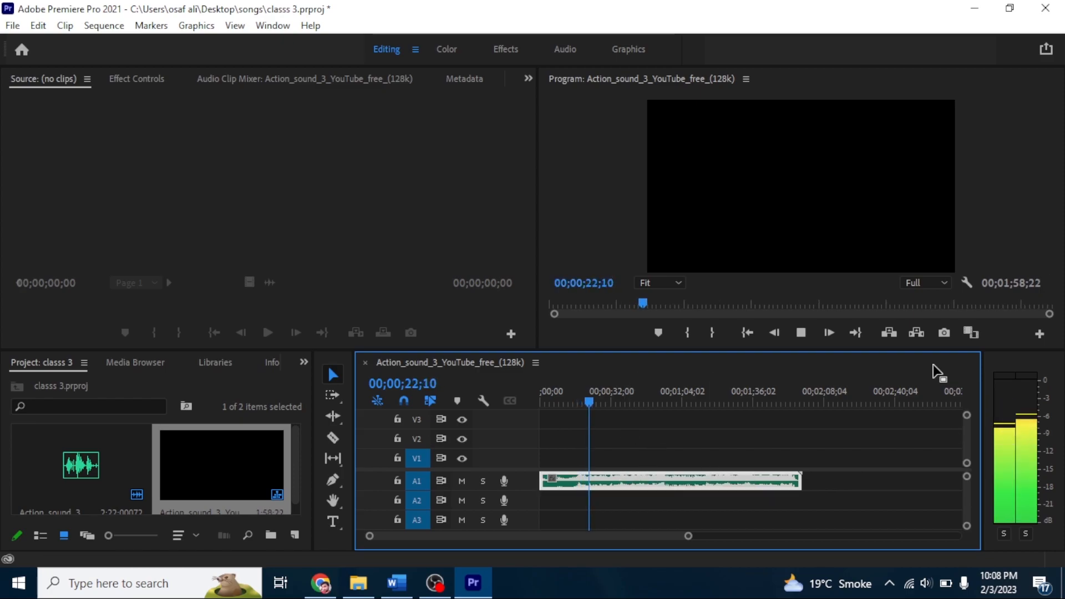
- Examine the audio meters' display options and play the sequence again from its start
right_click(1027, 425)
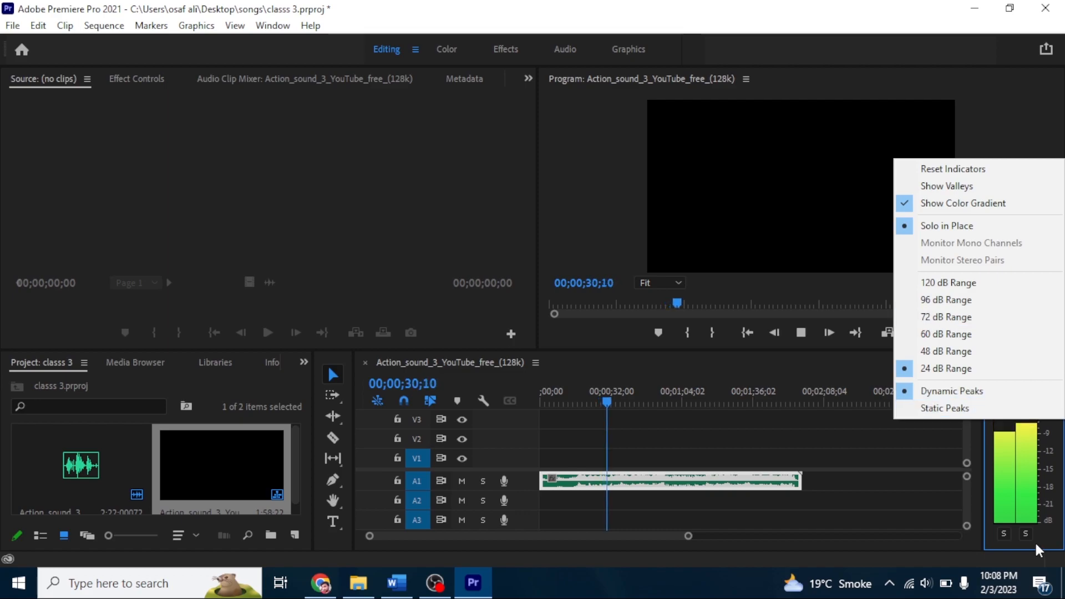
click(1023, 466)
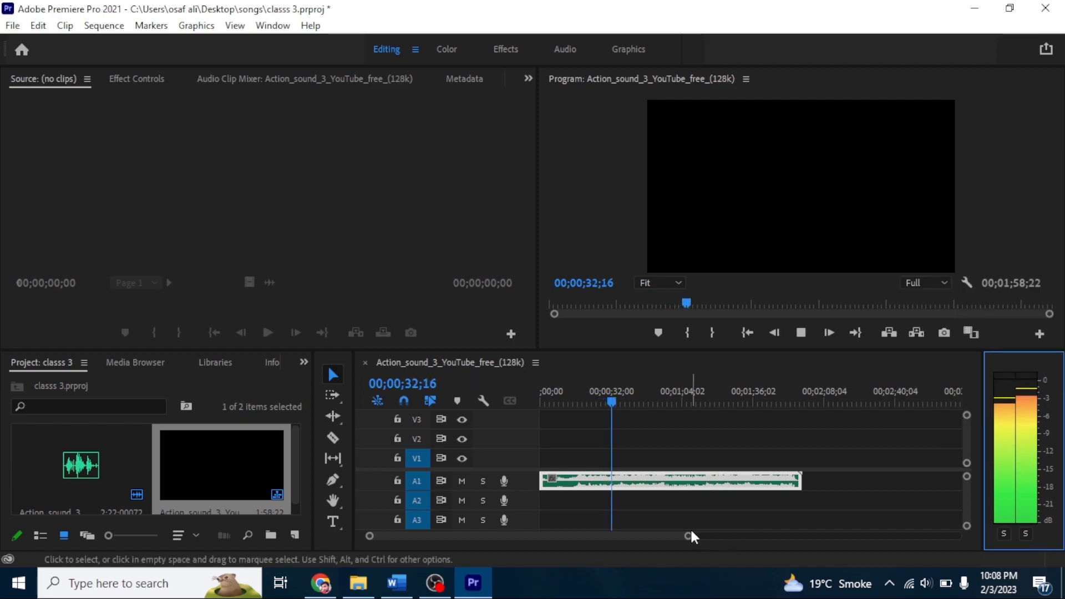
drag(689, 536, 764, 555)
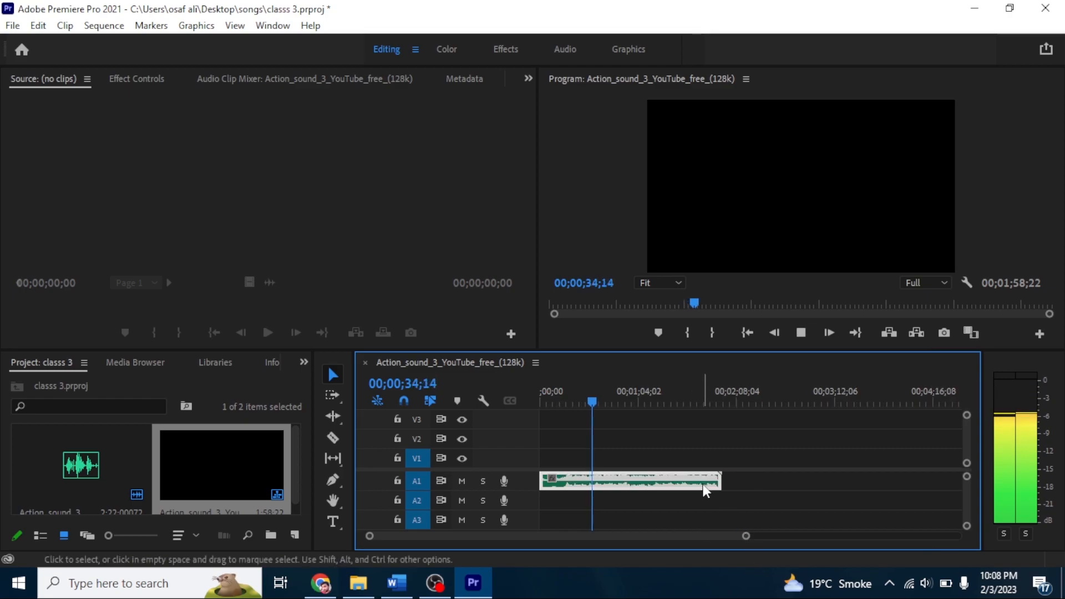
key(Home)
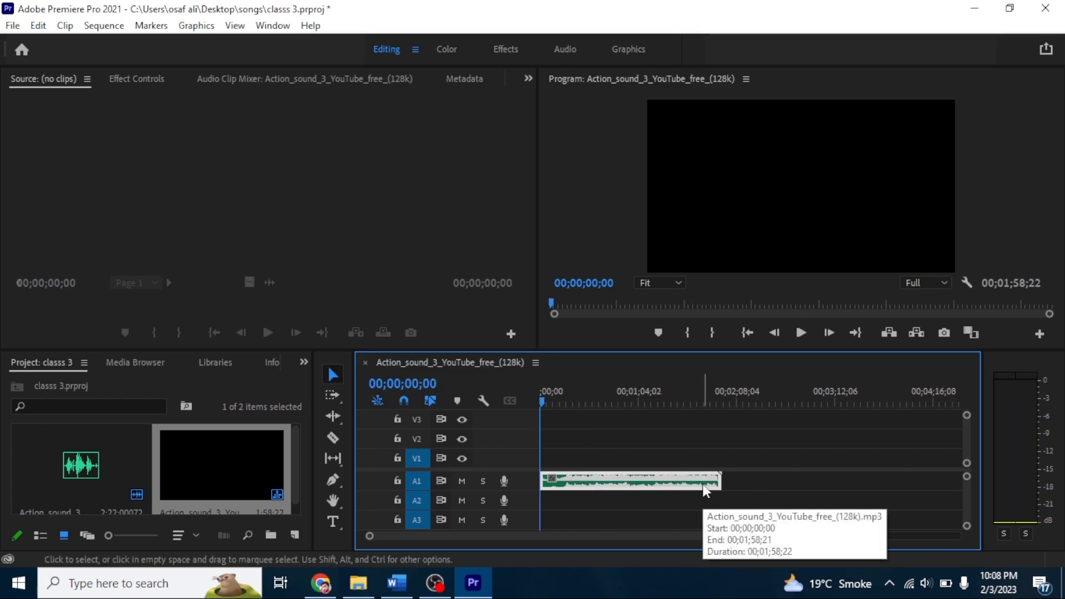
key(space)
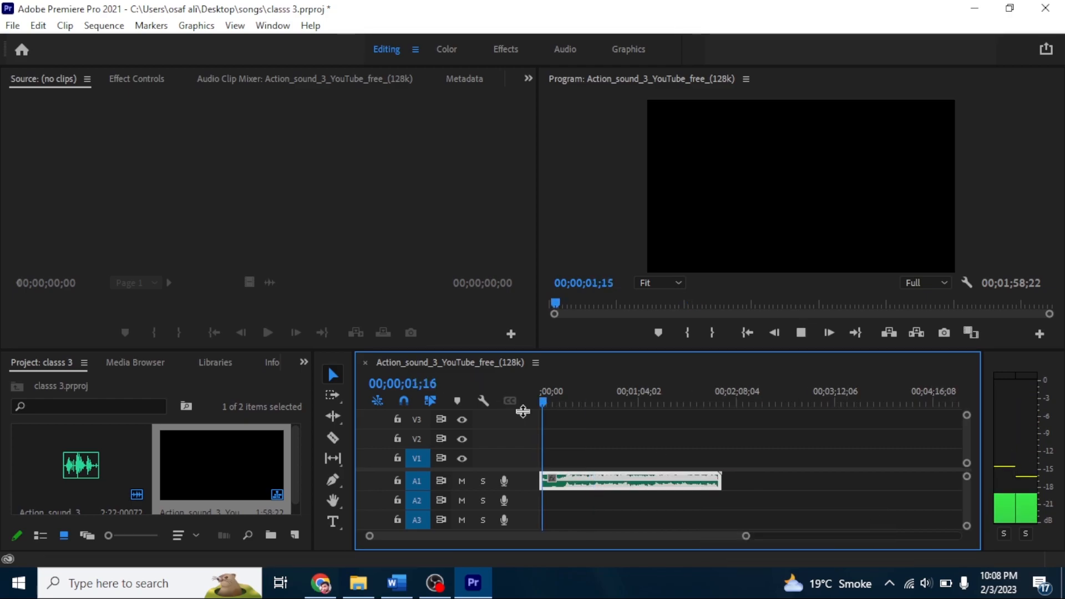
- Enlarge the A1 track's height to show the full waveform and play the audio from 00;00;39;16
drag(544, 401, 600, 402)
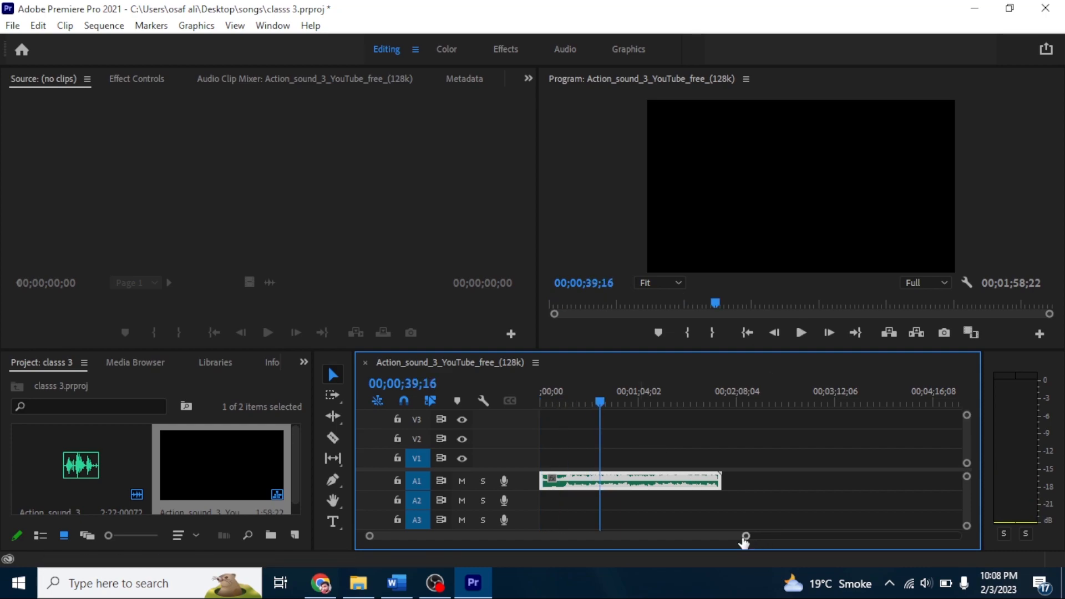
drag(745, 536, 716, 536)
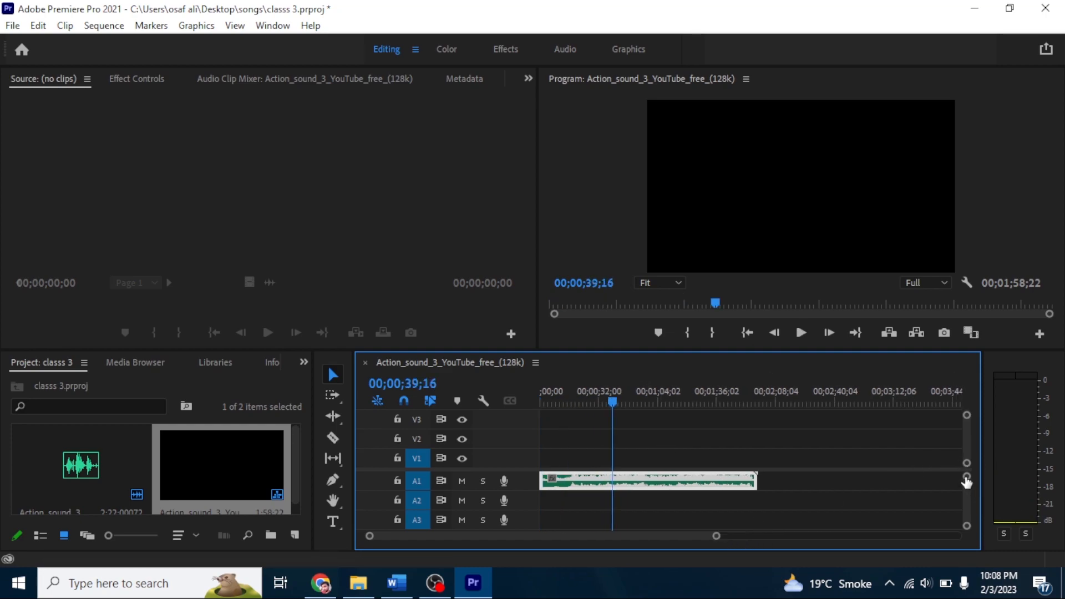
drag(967, 478, 966, 486)
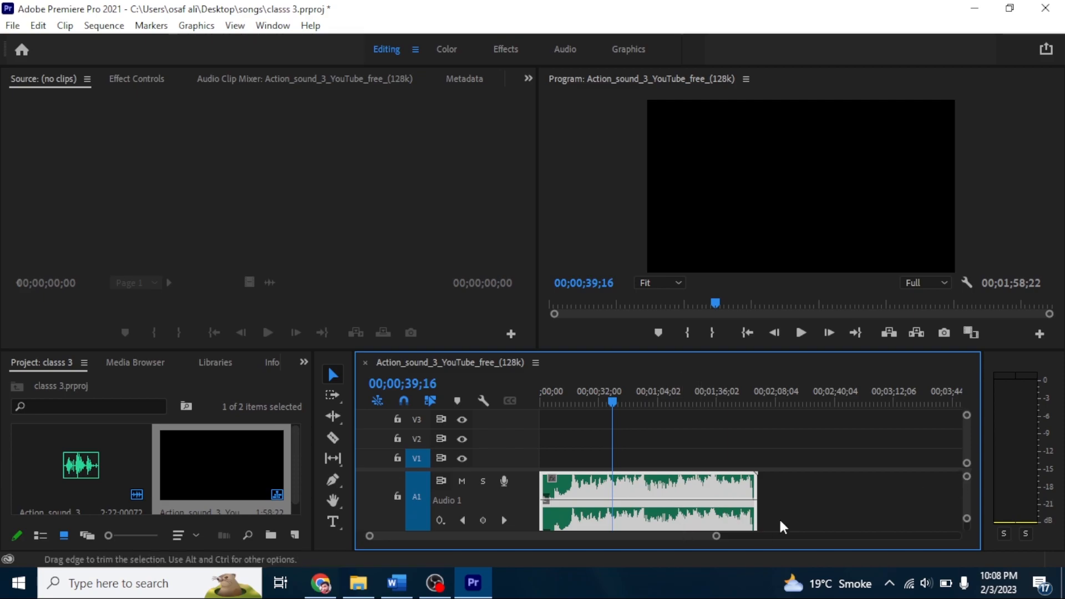
click(801, 332)
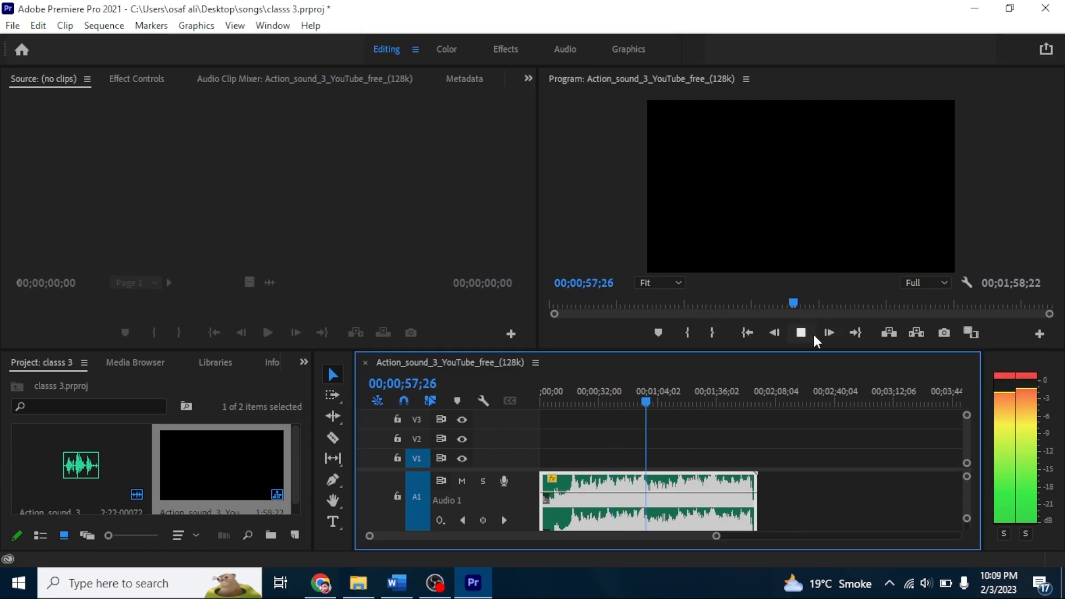
click(814, 331)
- Turn on Show Valleys and turn off Show Color Gradient for the audio meters, and play the sequence
click(1019, 411)
right_click(1017, 405)
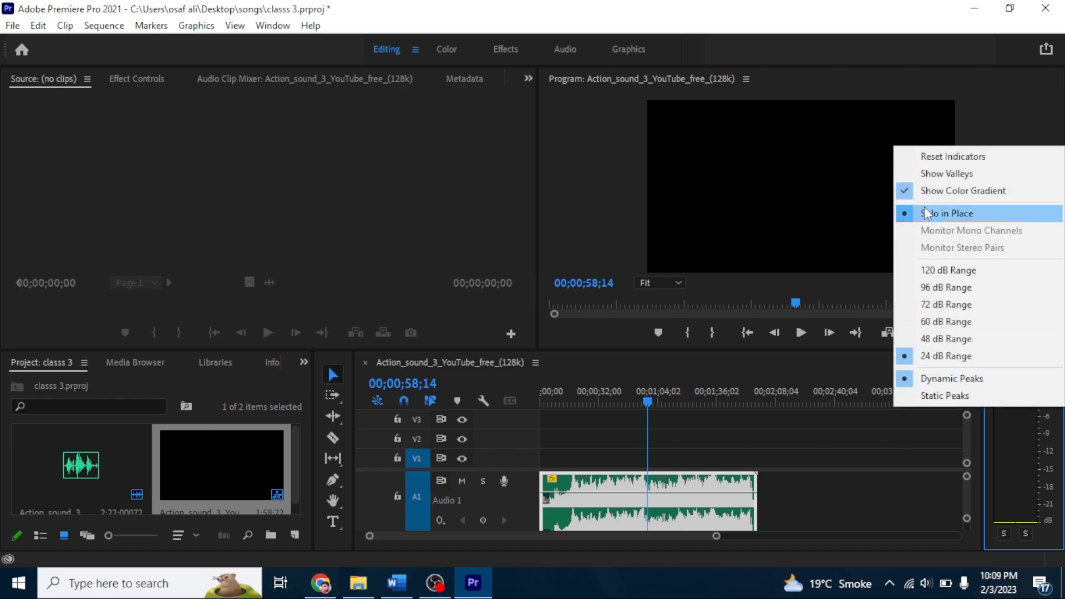
click(922, 177)
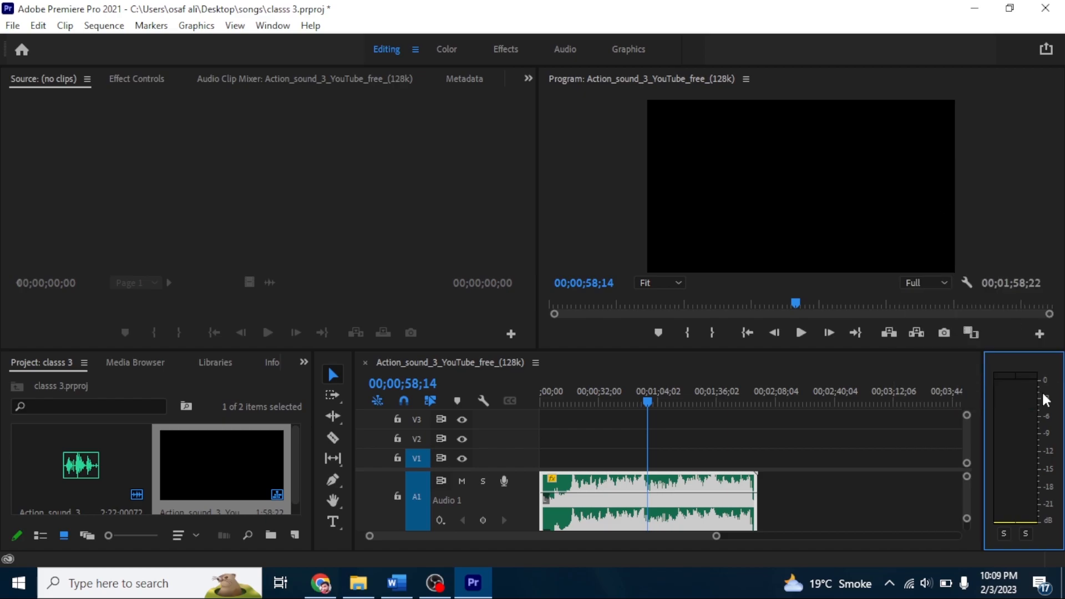
right_click(1008, 442)
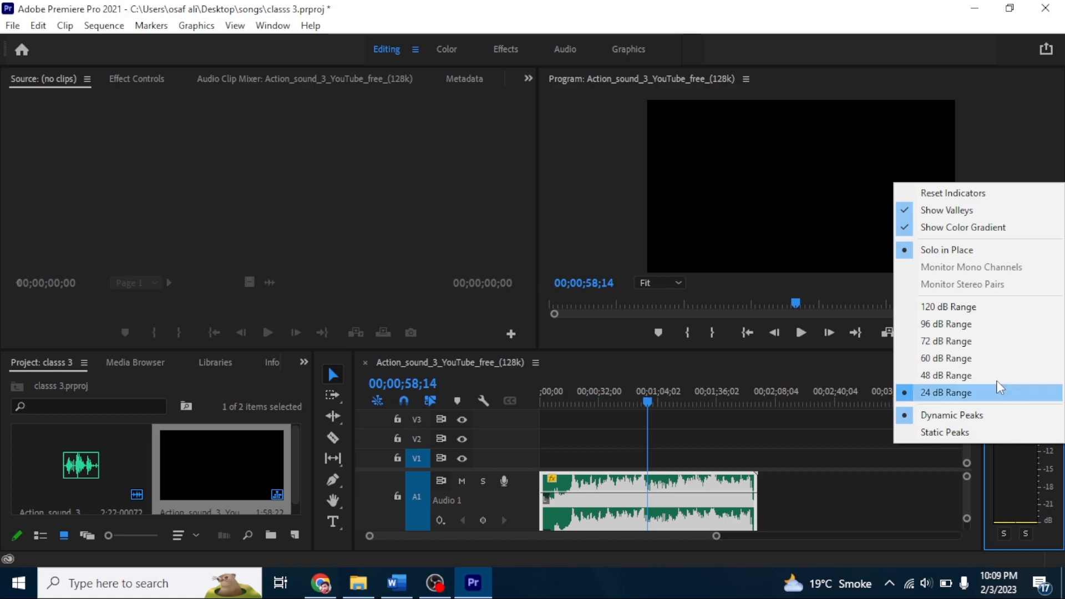
click(926, 226)
right_click(1010, 449)
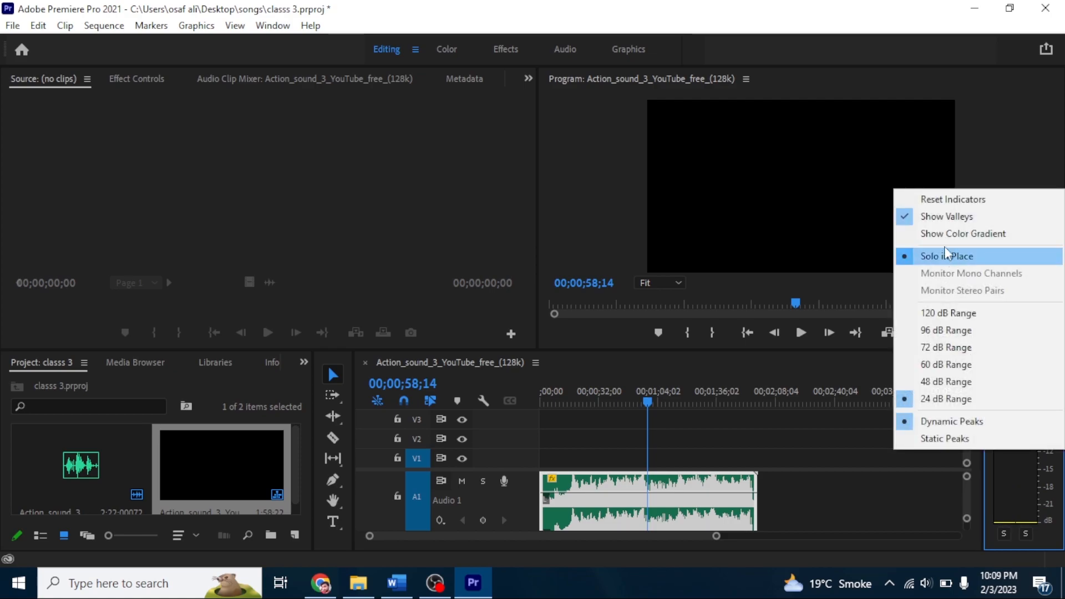
click(800, 332)
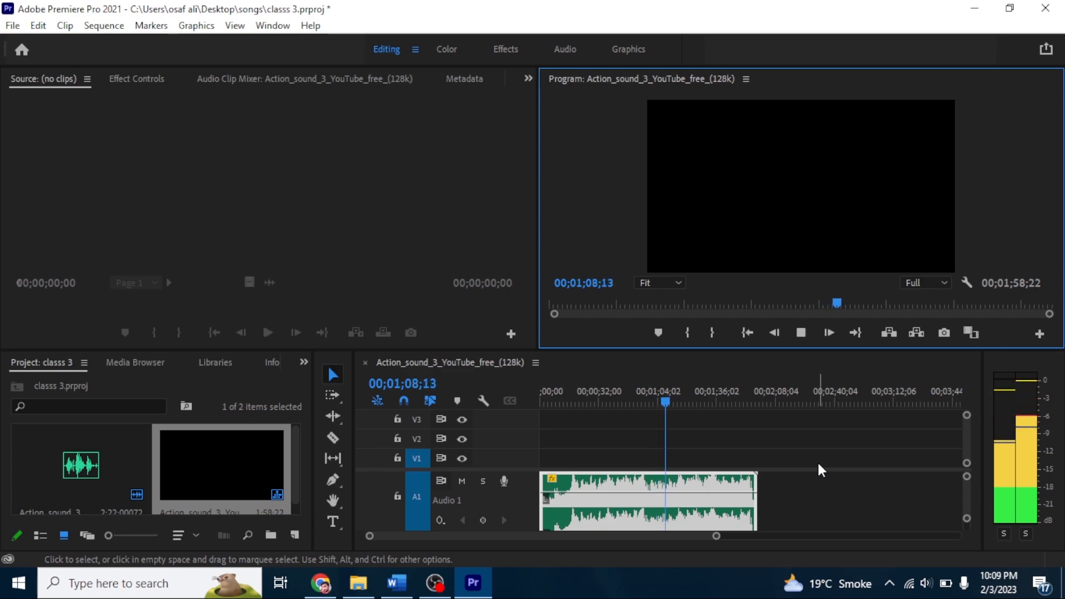
- Turn on Show Color Gradient for the audio meters and stop playback
right_click(1026, 426)
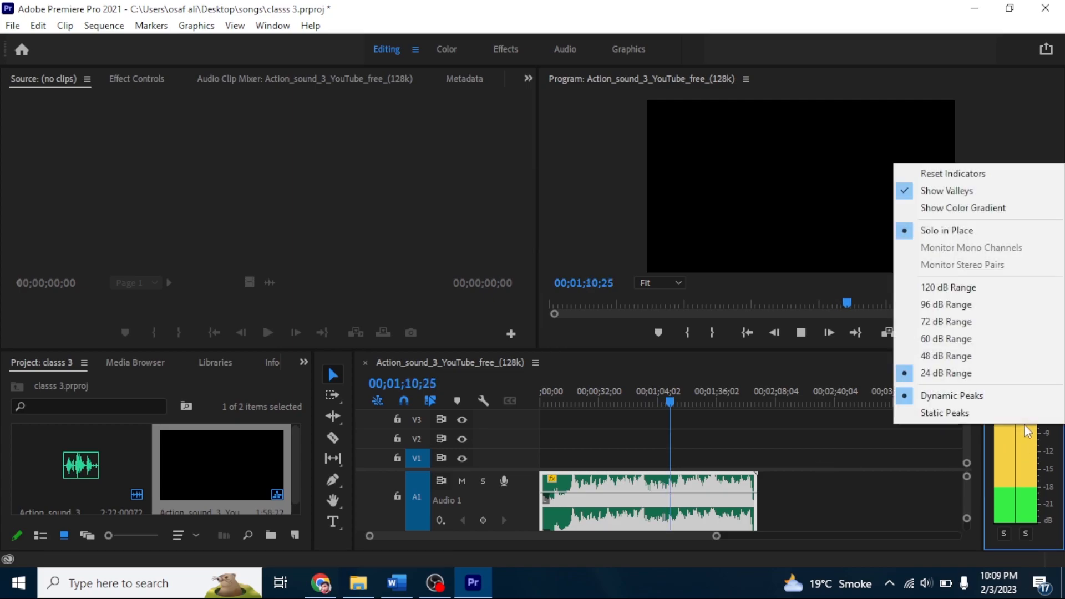
click(961, 210)
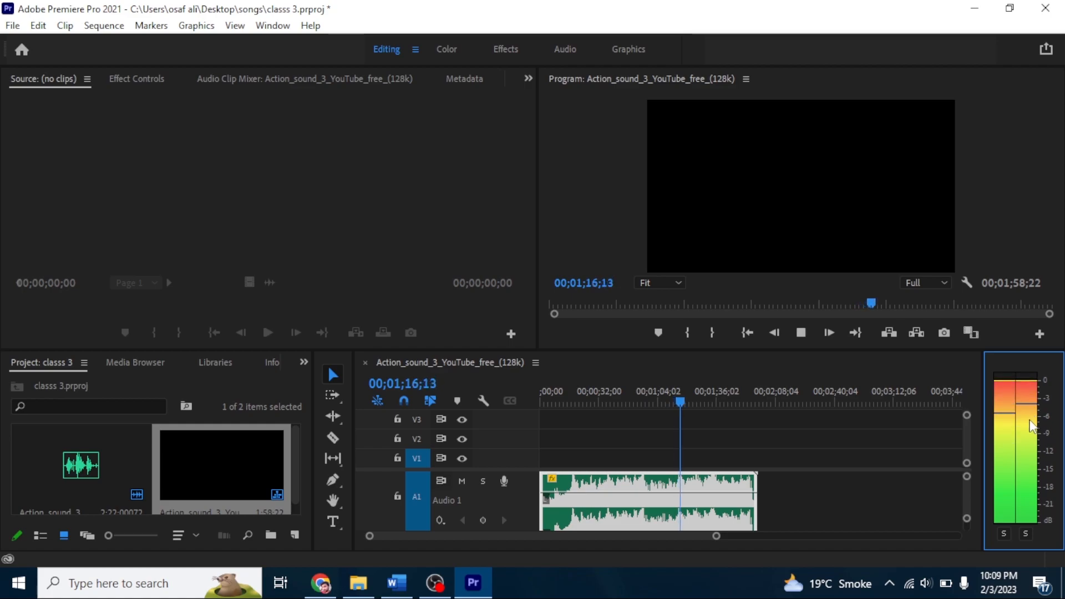
key(space)
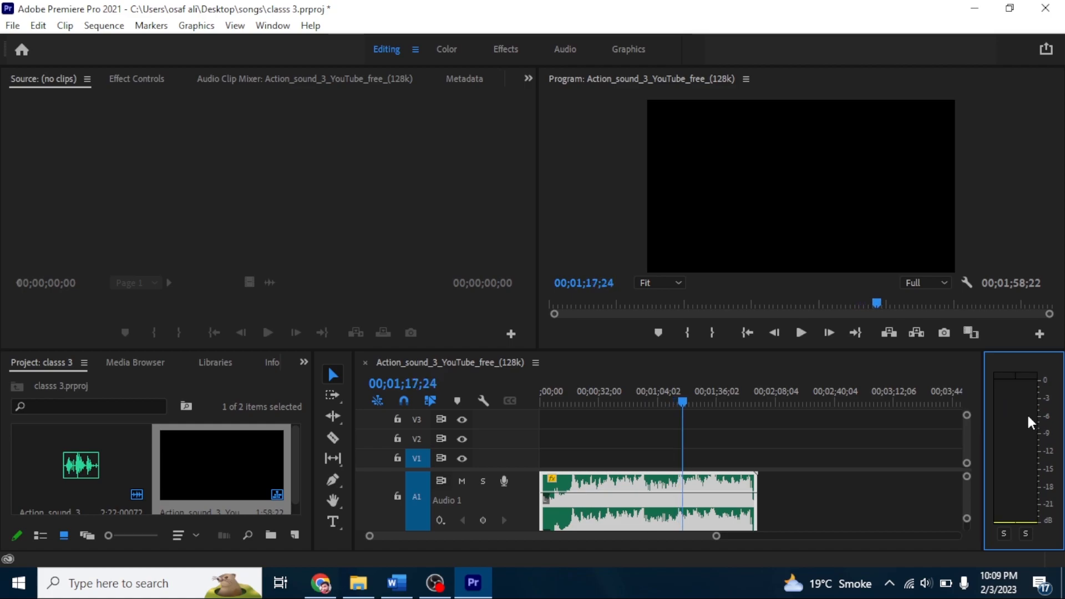
- Turn off Show Color Gradient for the audio meters, then play the sequence briefly and stop it
right_click(1017, 416)
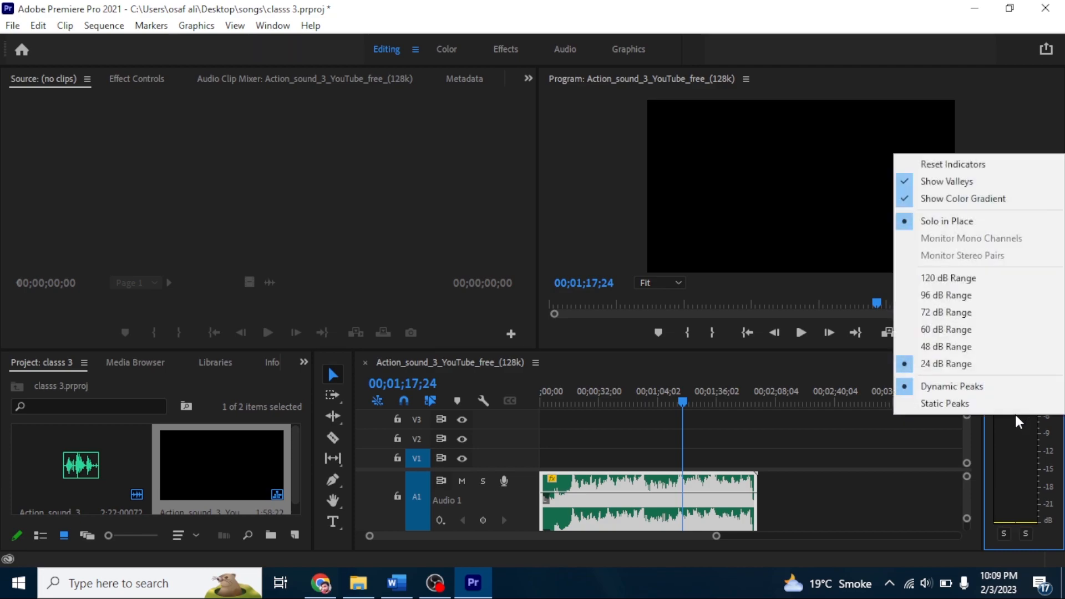
click(963, 204)
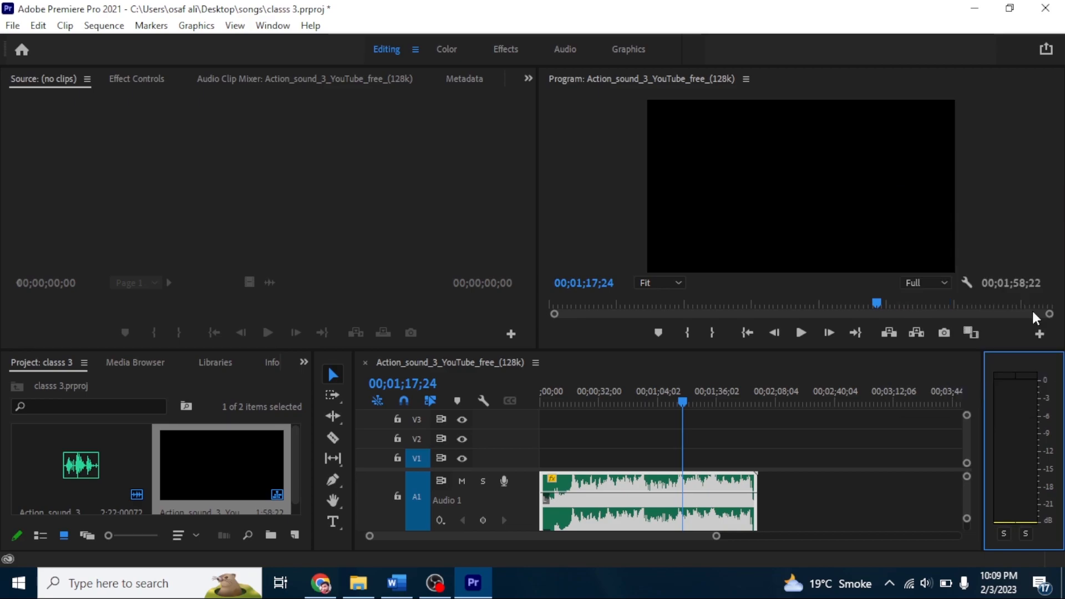
click(801, 332)
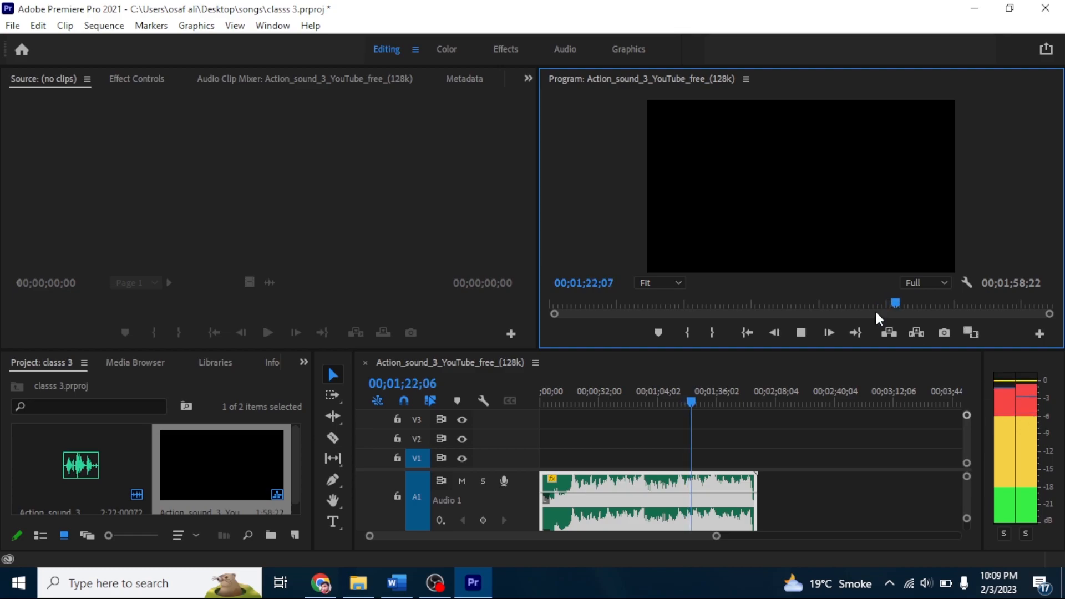
click(802, 332)
click(1027, 422)
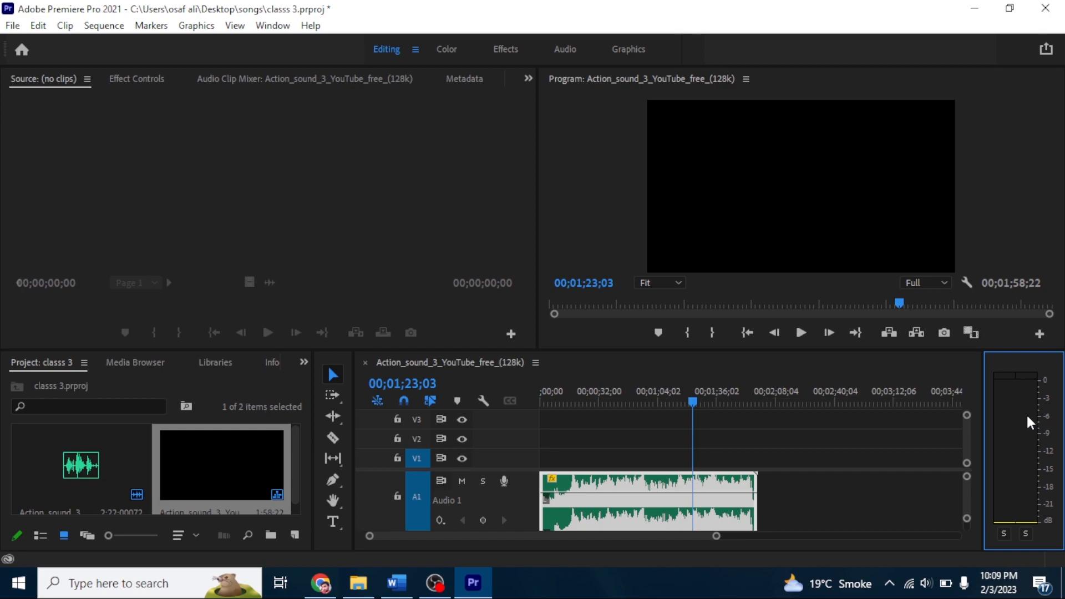
- Review the audio meters' display options and play the sequence briefly from 00;01;23;03
key(ctrl+s)
drag(719, 538, 835, 563)
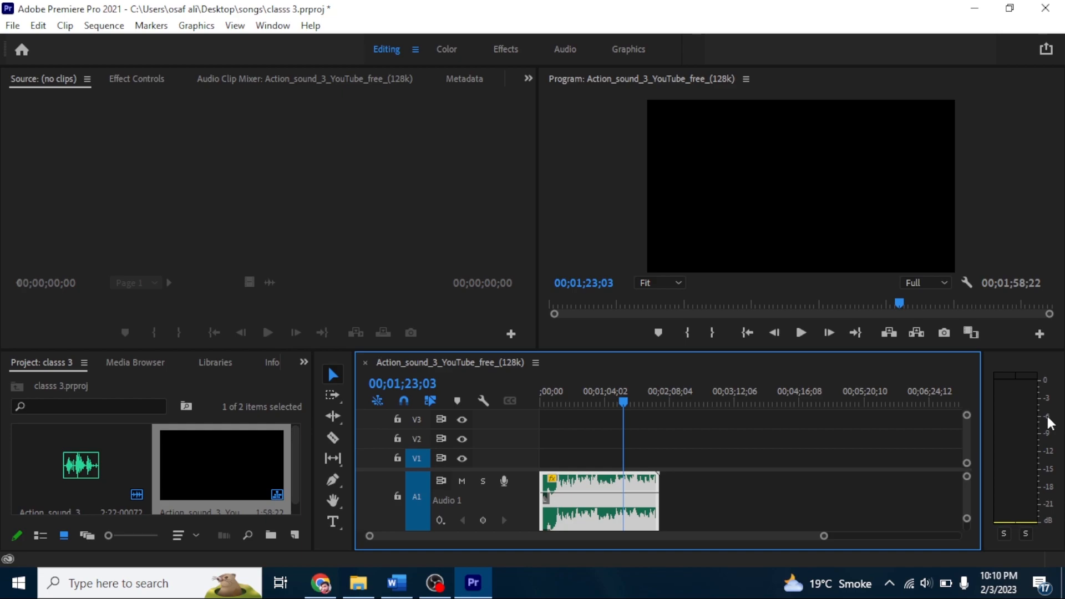
right_click(1000, 448)
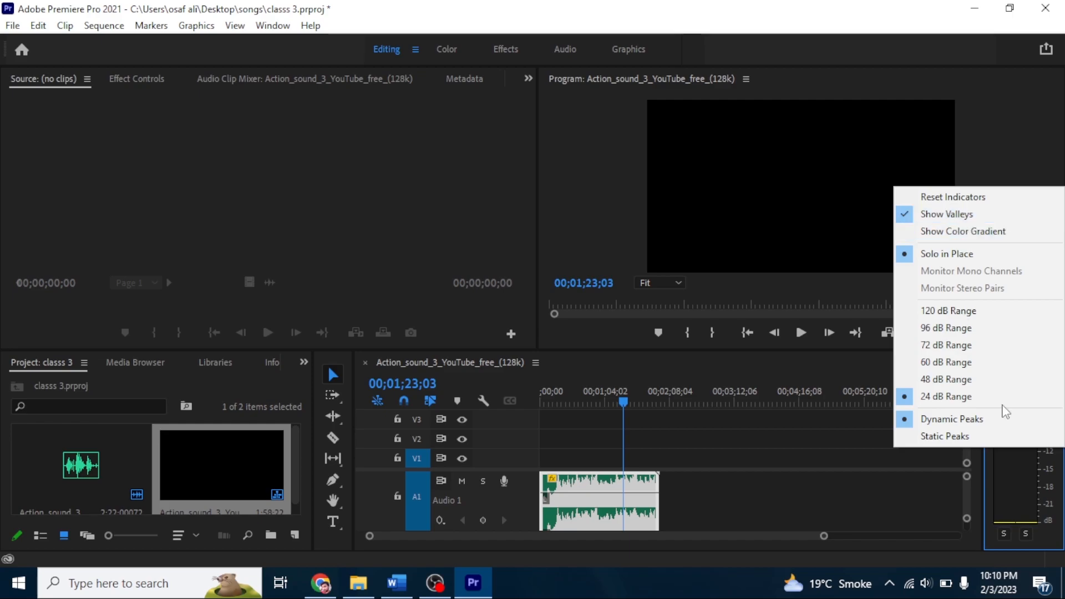
click(1030, 498)
click(795, 333)
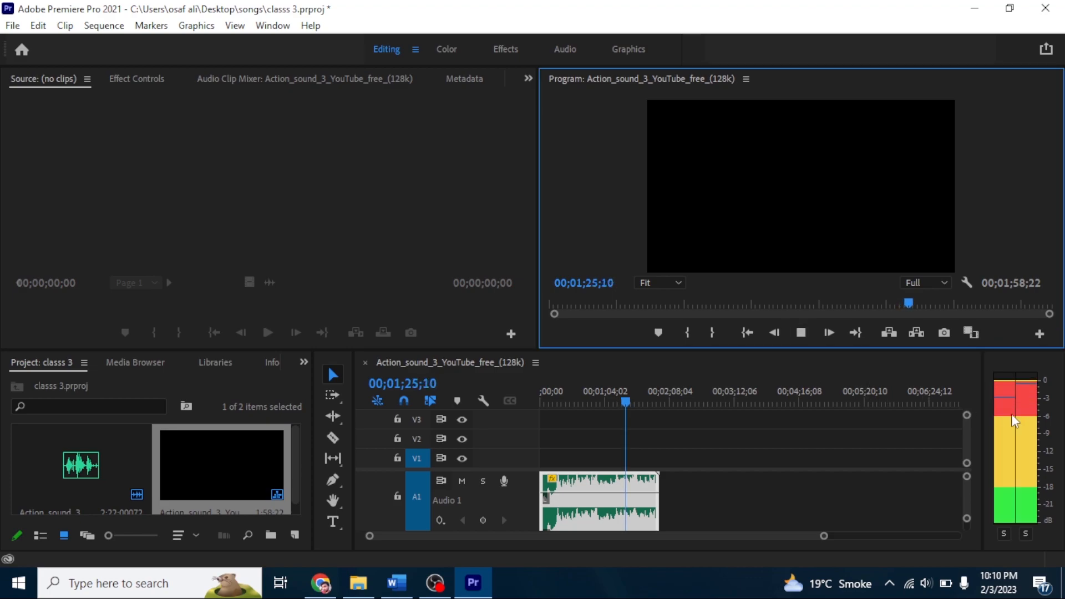
click(803, 332)
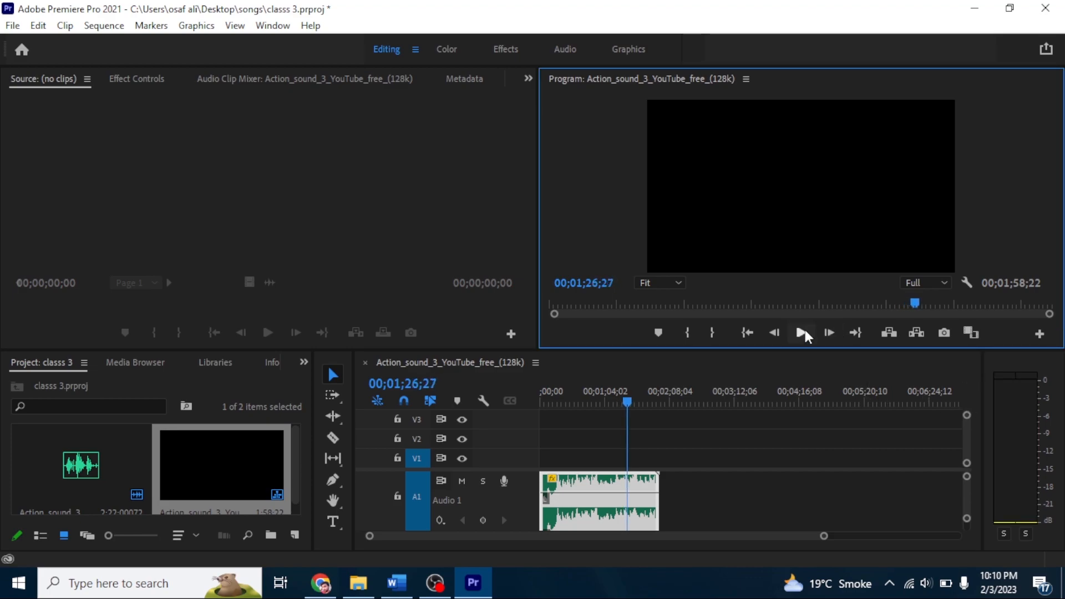
- Turn Show Color Gradient back on for the audio meters and play a short stretch from 00;01;26;27
right_click(1002, 416)
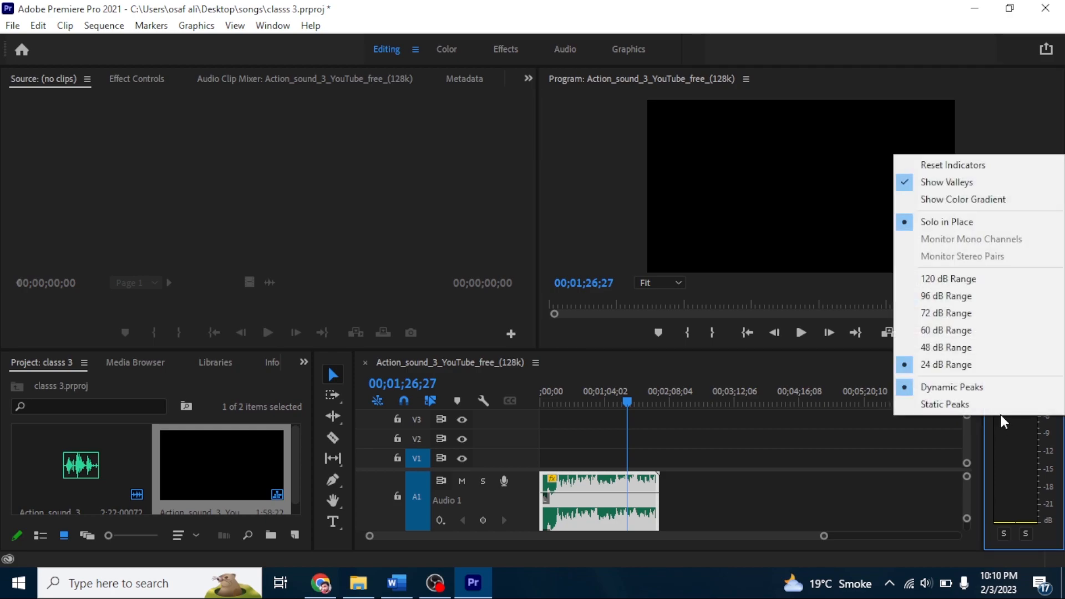
click(943, 197)
click(800, 333)
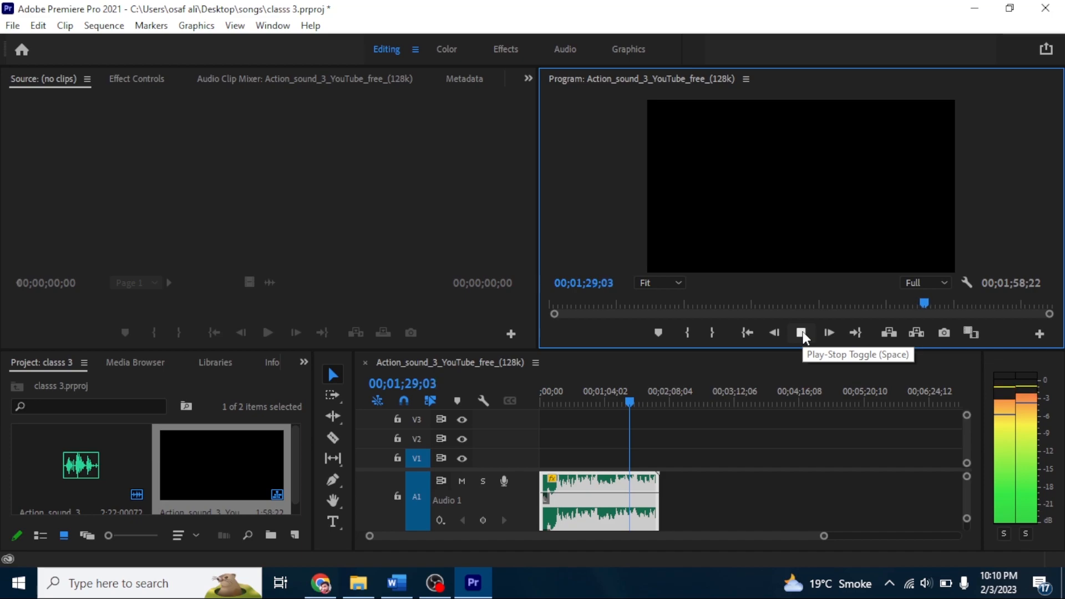
click(801, 333)
- Switch the audio meters back to solid colors by turning off Show Color Gradient, and examine the dB range options
right_click(1004, 398)
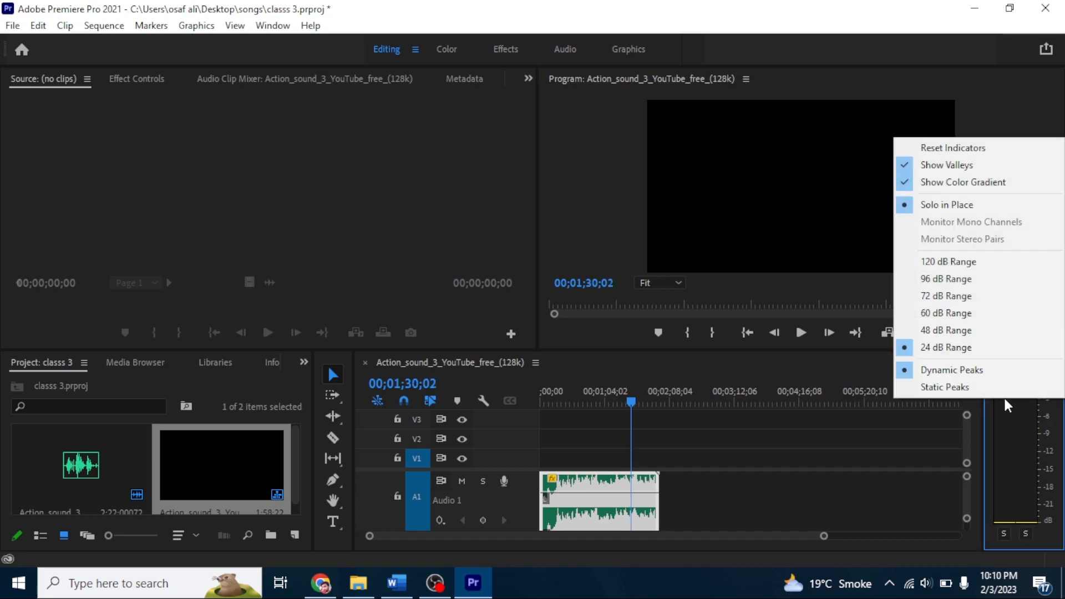
click(961, 183)
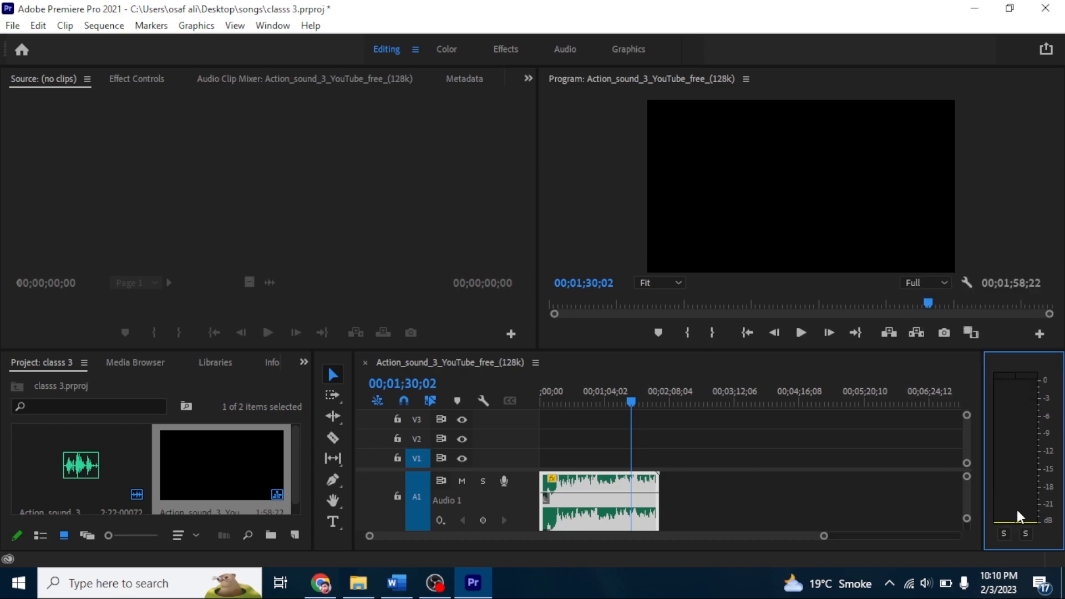
right_click(1015, 449)
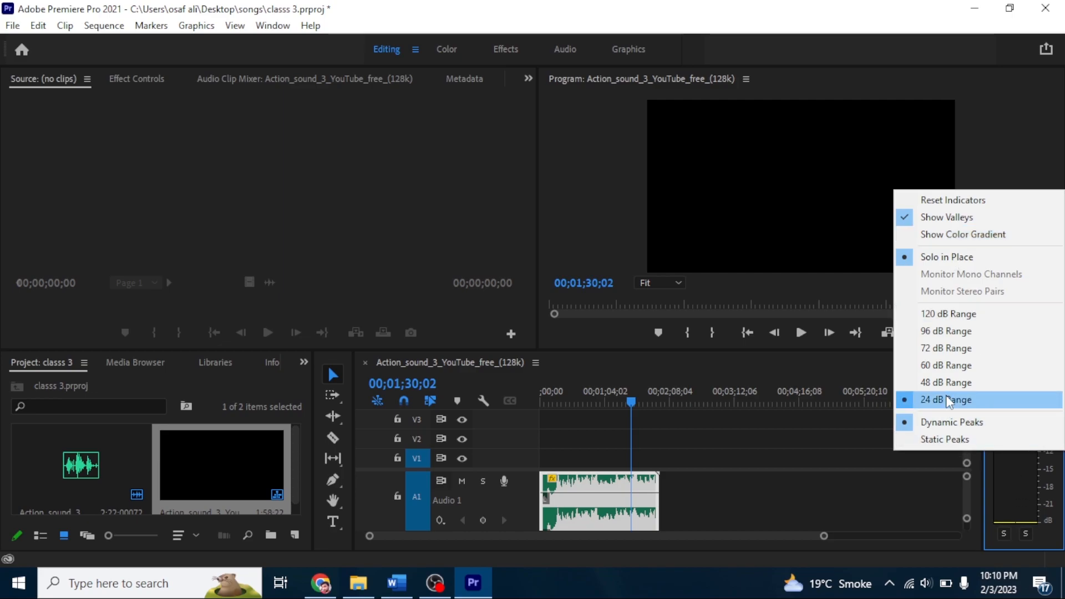
click(1007, 452)
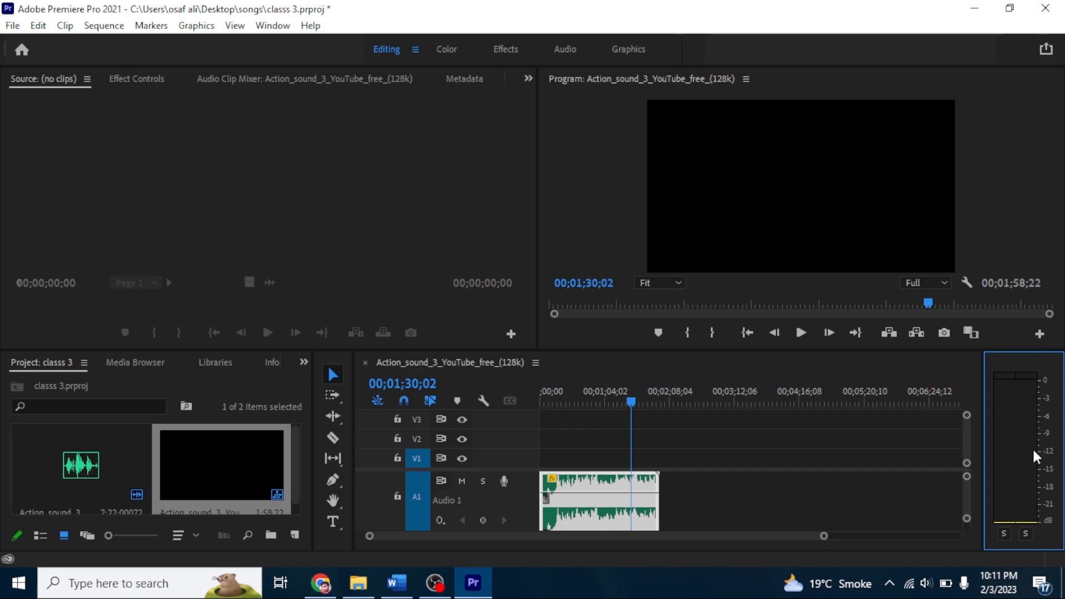
- Lower the A1 clip's volume to -6.0 dB while the sequence plays, and stop playback near the sequence's end
click(800, 333)
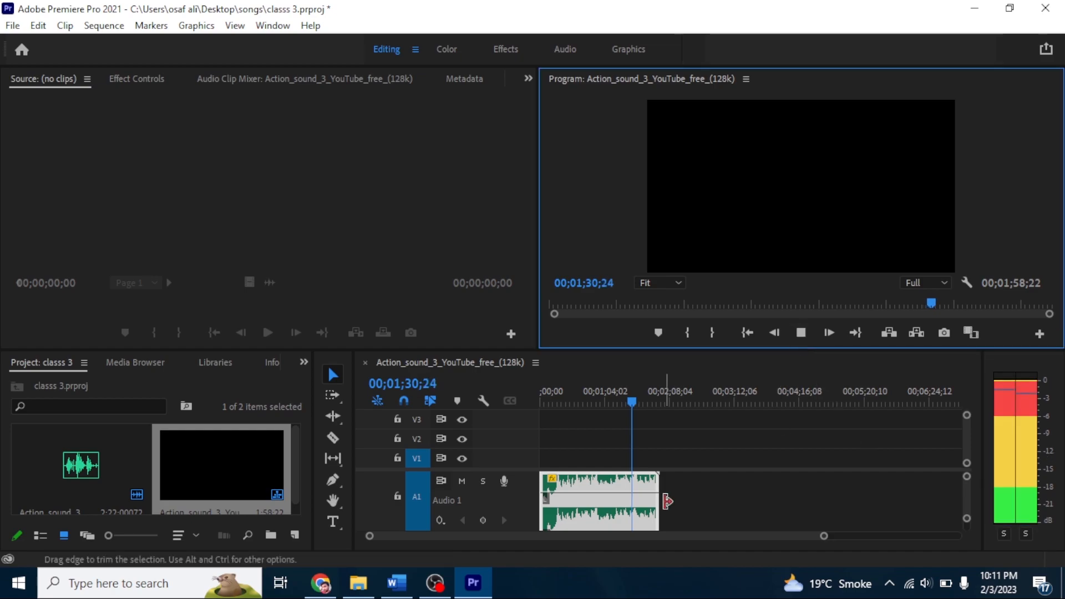
drag(645, 492, 645, 509)
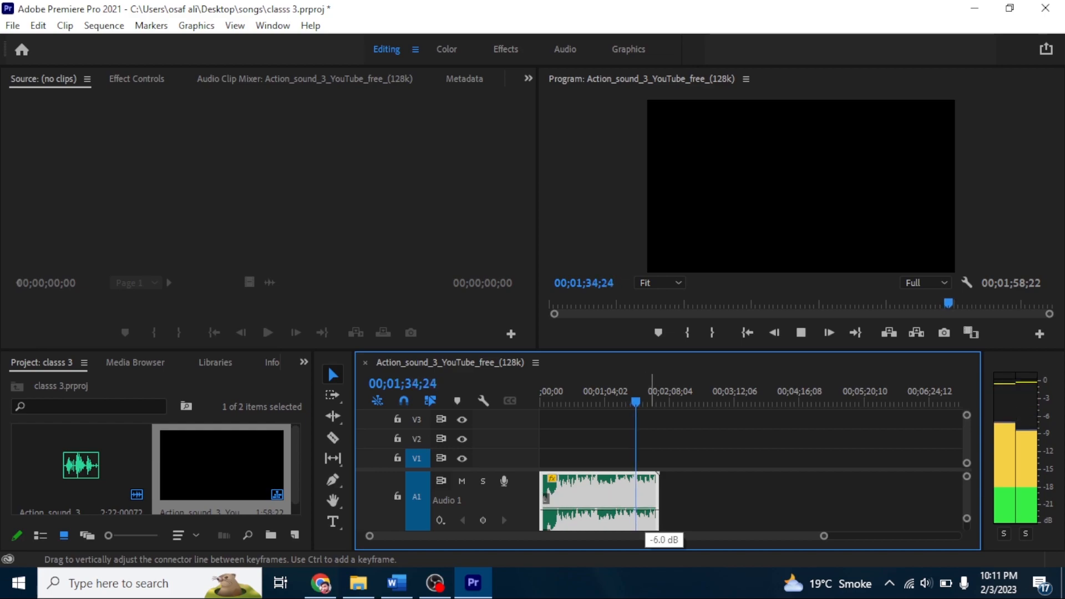
key(End)
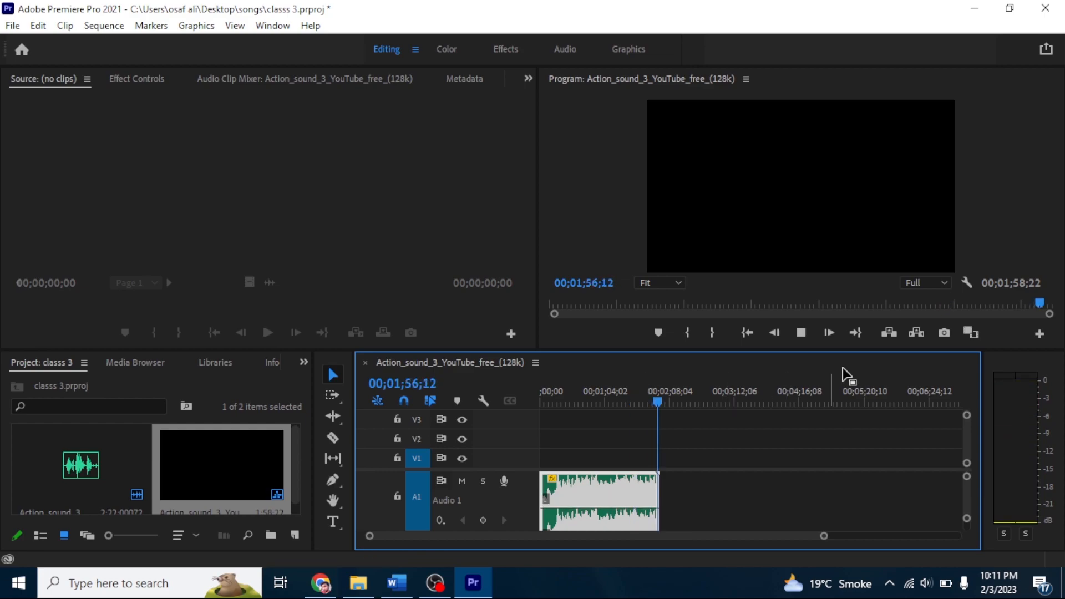
click(800, 333)
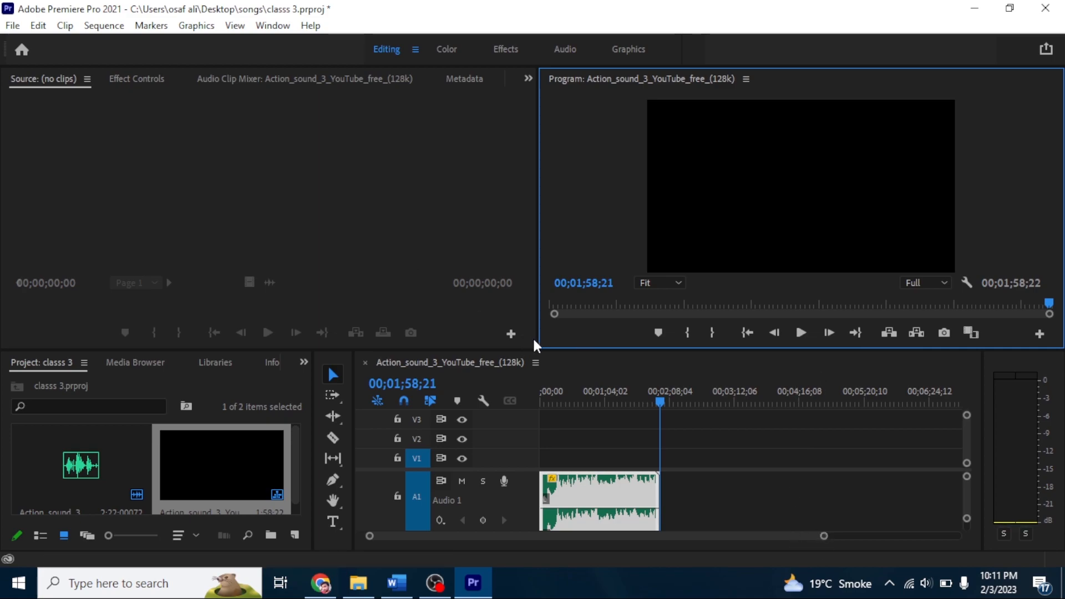
- Reduce the height of the Source and Program monitors to enlarge the Timeline, and make the Source monitor slightly narrower
drag(534, 348, 476, 243)
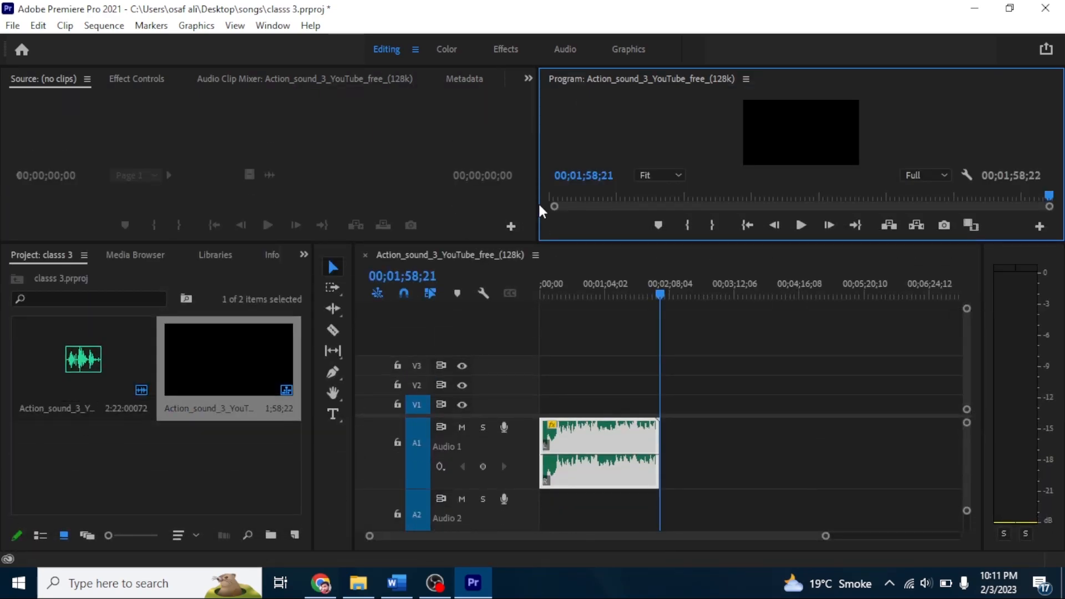
drag(535, 183, 508, 243)
click(475, 244)
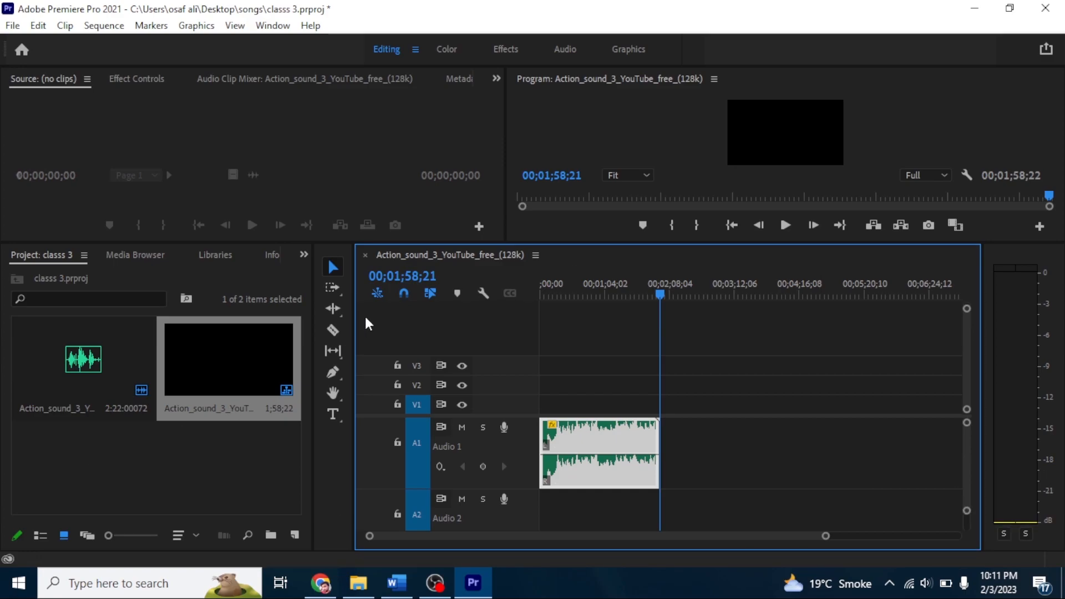
- Widen the Project panel and narrow the Tools panel to a single column of tools
drag(313, 254, 415, 308)
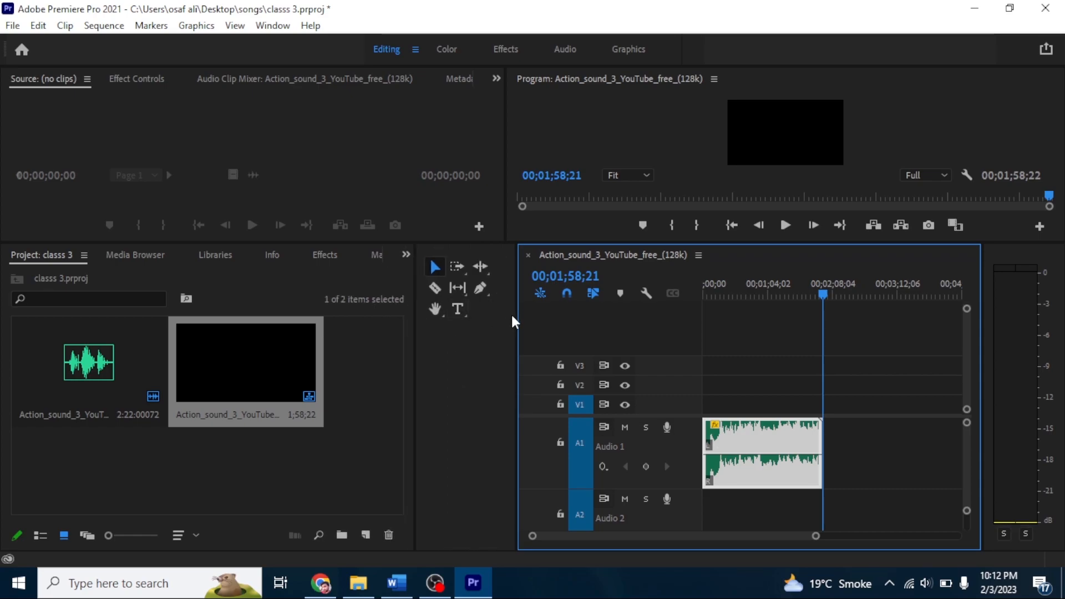
drag(514, 327, 456, 330)
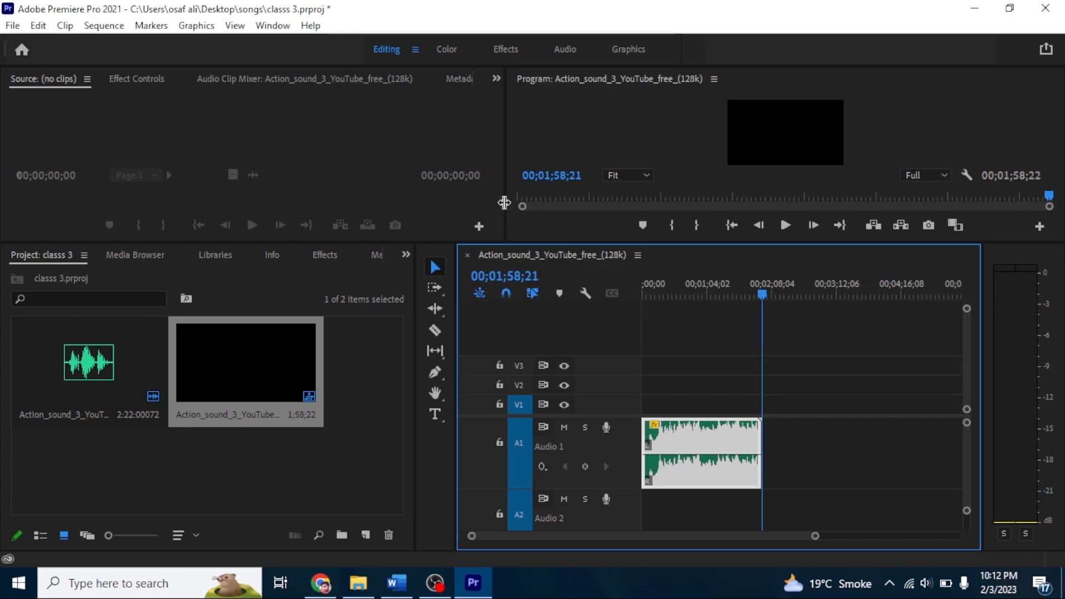
- Narrow the Source monitor and the Project panel, and widen the Timeline until the tools stand in two columns
drag(504, 202, 324, 203)
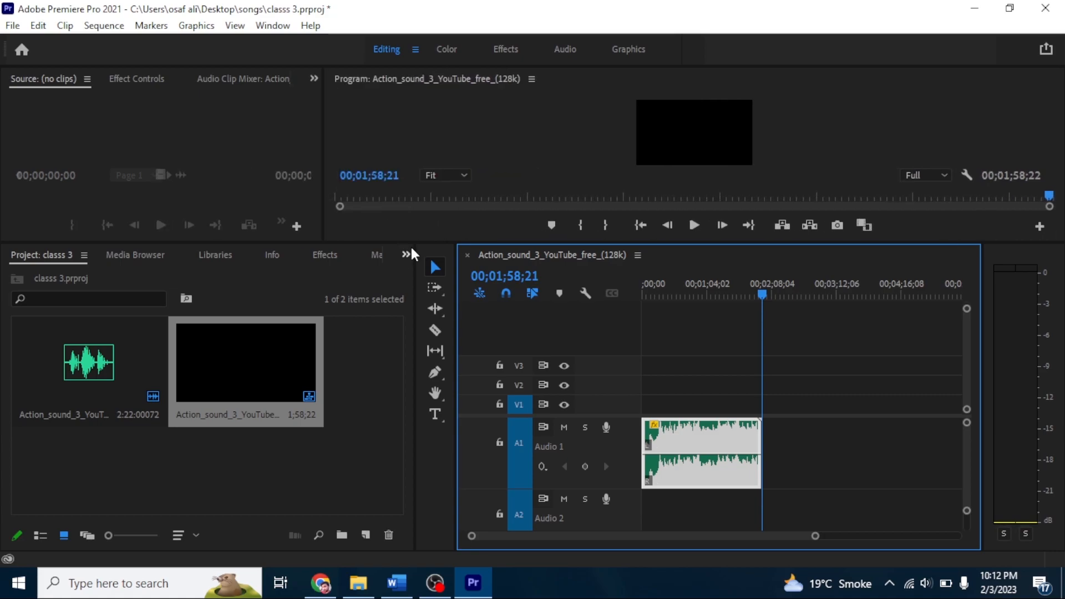
drag(409, 281, 311, 353)
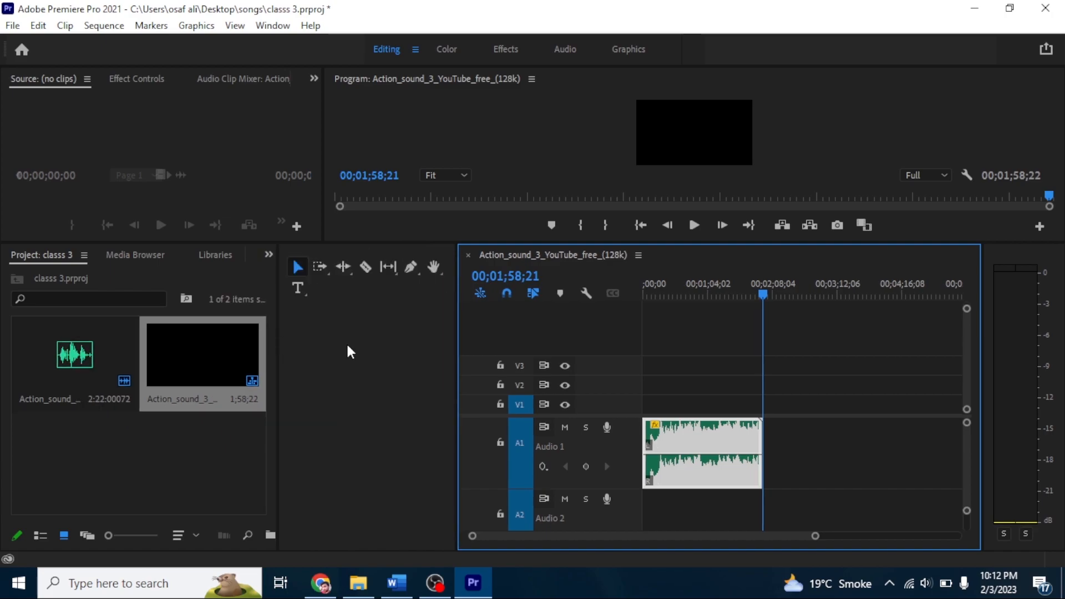
drag(459, 342, 342, 330)
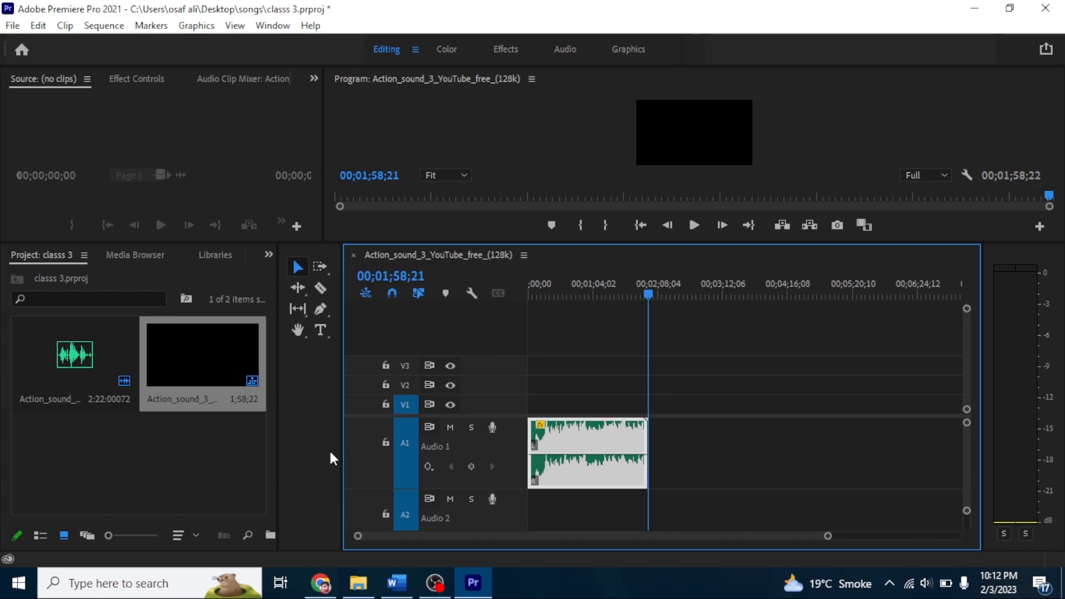